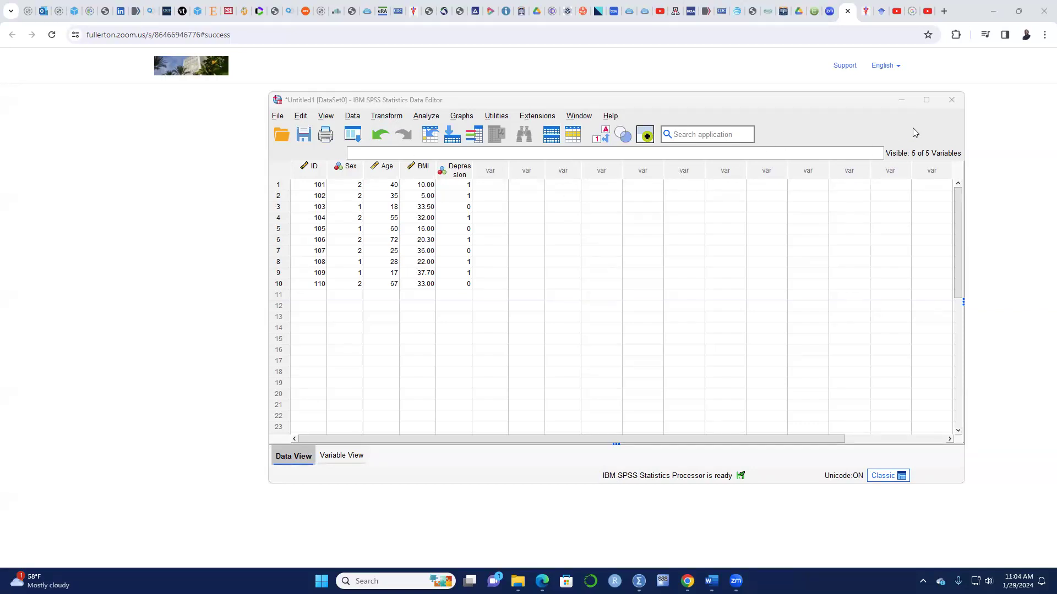
Maximize the Data Editor holding the ID, Sex, Age, BMI and Depression dataset.
click(927, 100)
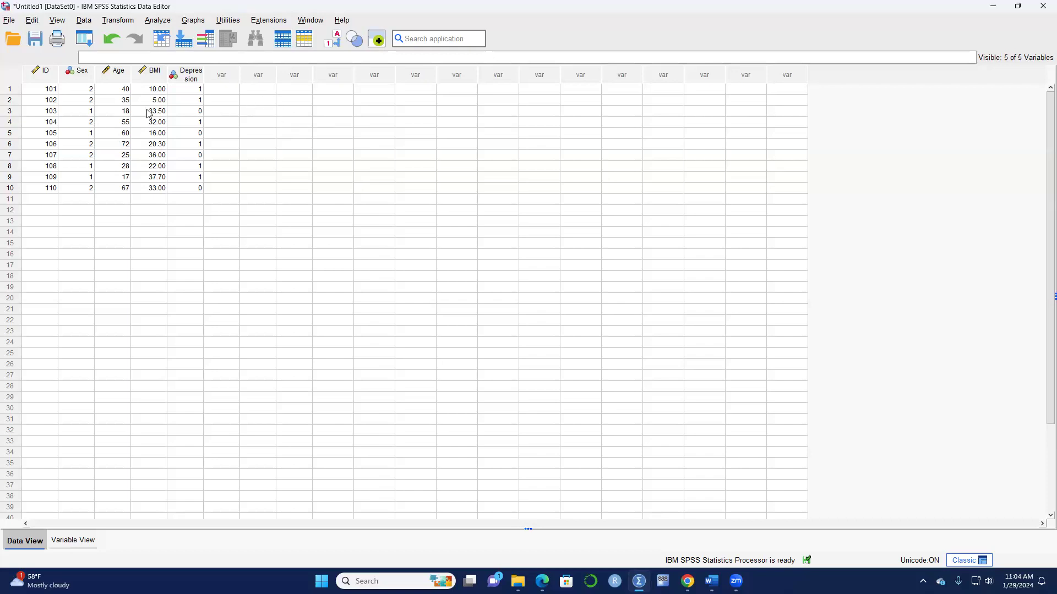
Open the Transform menu to reach the recoding commands.
click(117, 21)
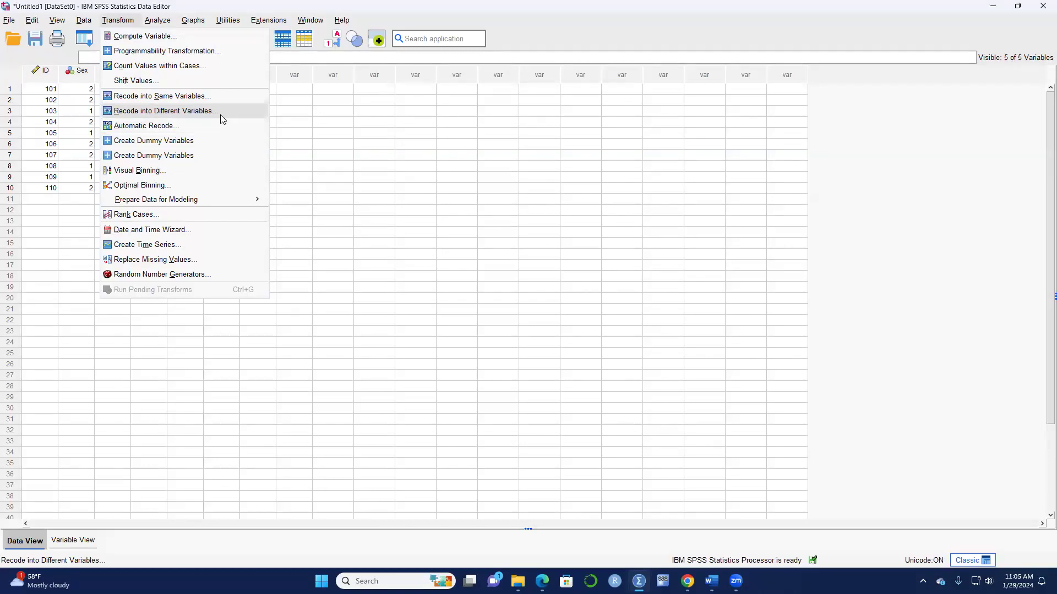
Start Recode into Different Variables and put Age in as the variable to recode.
click(184, 112)
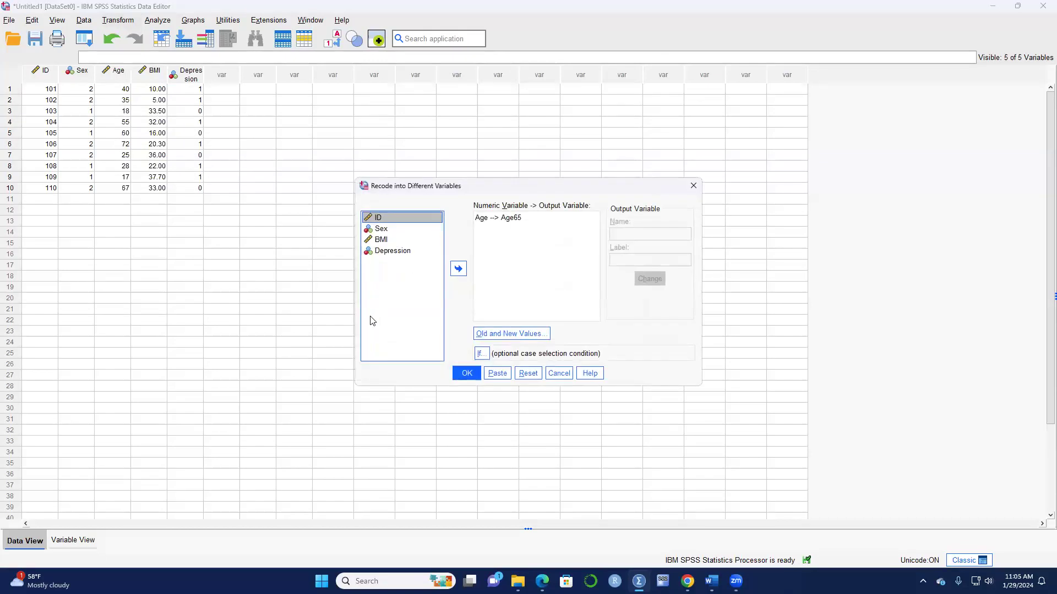
click(488, 219)
click(458, 269)
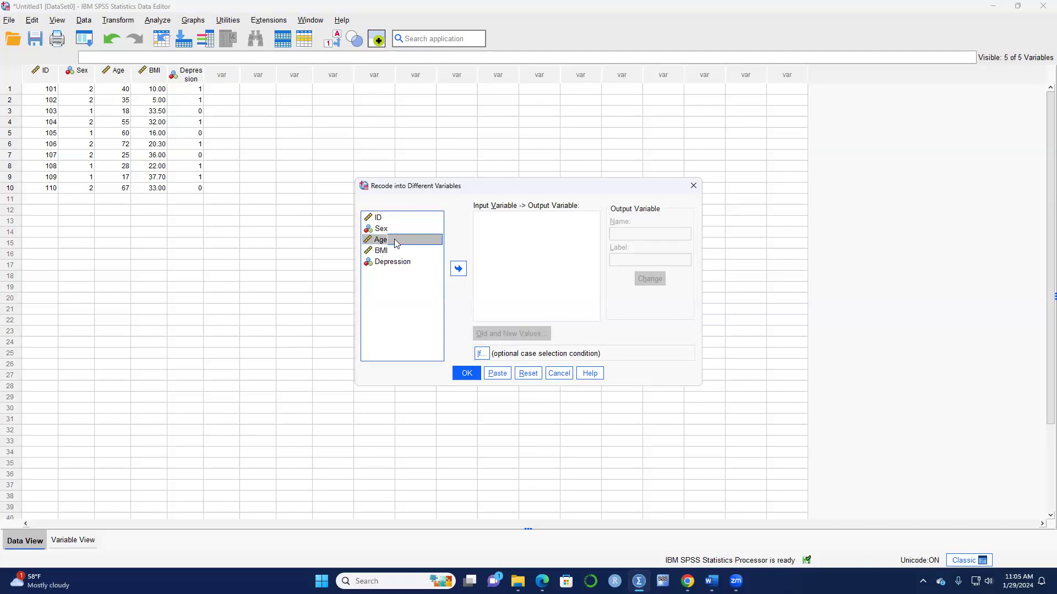
click(458, 268)
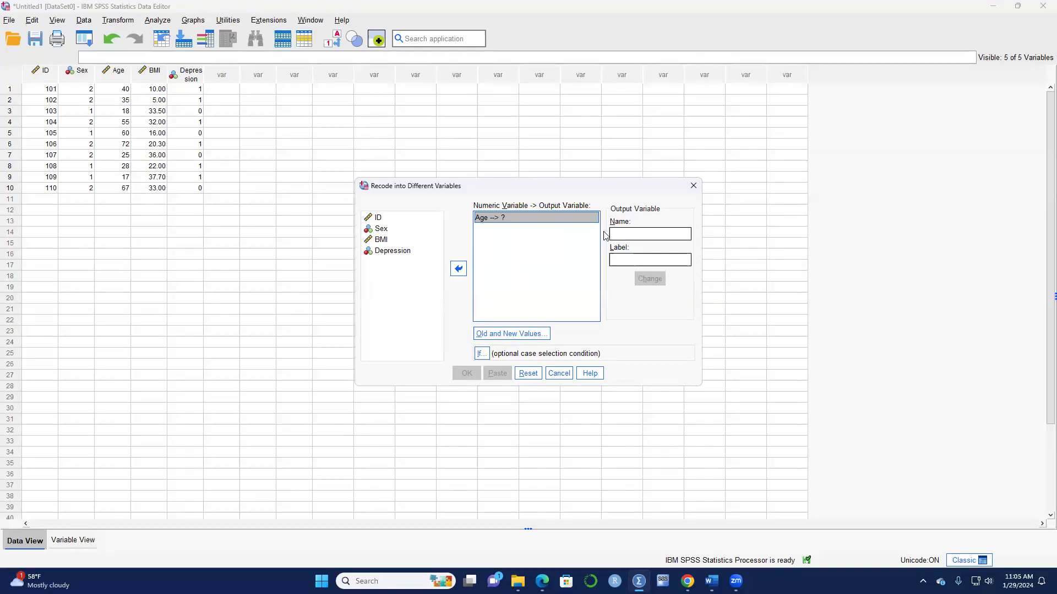
Name the output Age65, label it 'Individual age 65 years', and open its value rules.
click(625, 234)
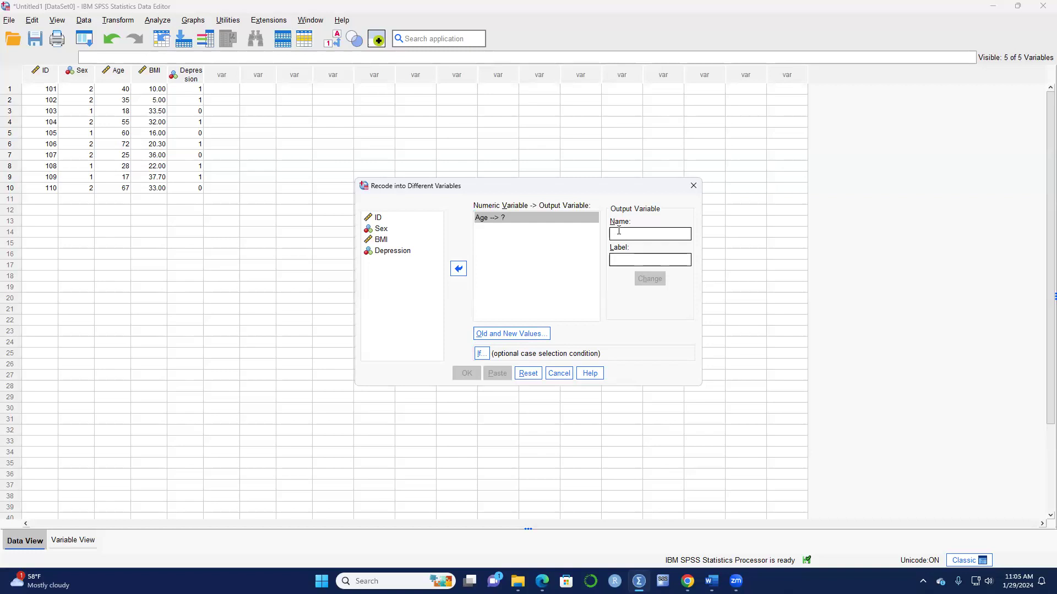
key(Caps_Lock)
text(A)
key(Caps_Lock)
text(ge)
key(Caps_Lock)
click(617, 254)
text(Individ)
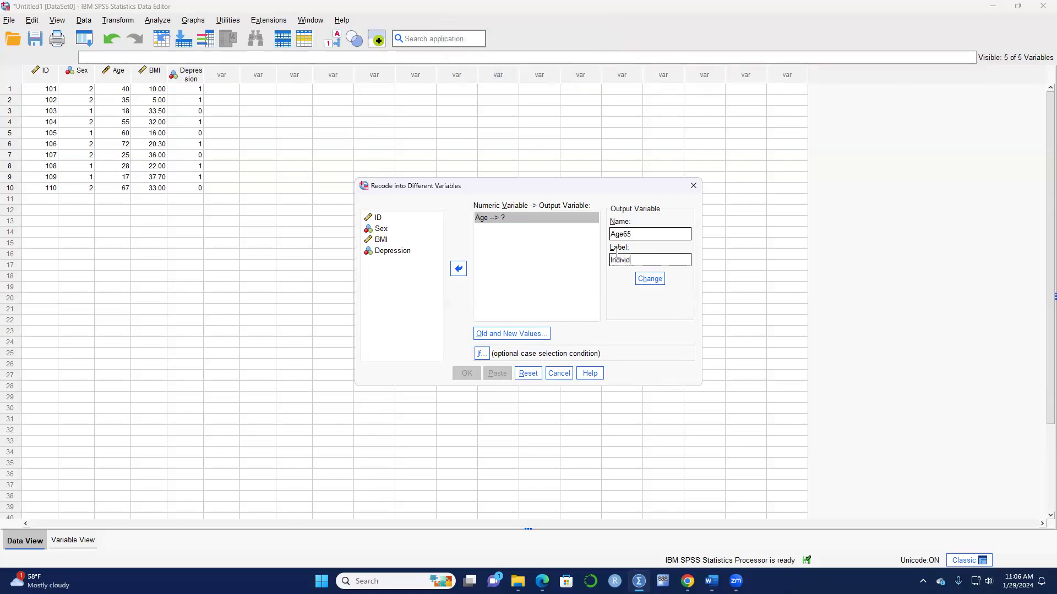
text(ual age 65 years)
click(647, 280)
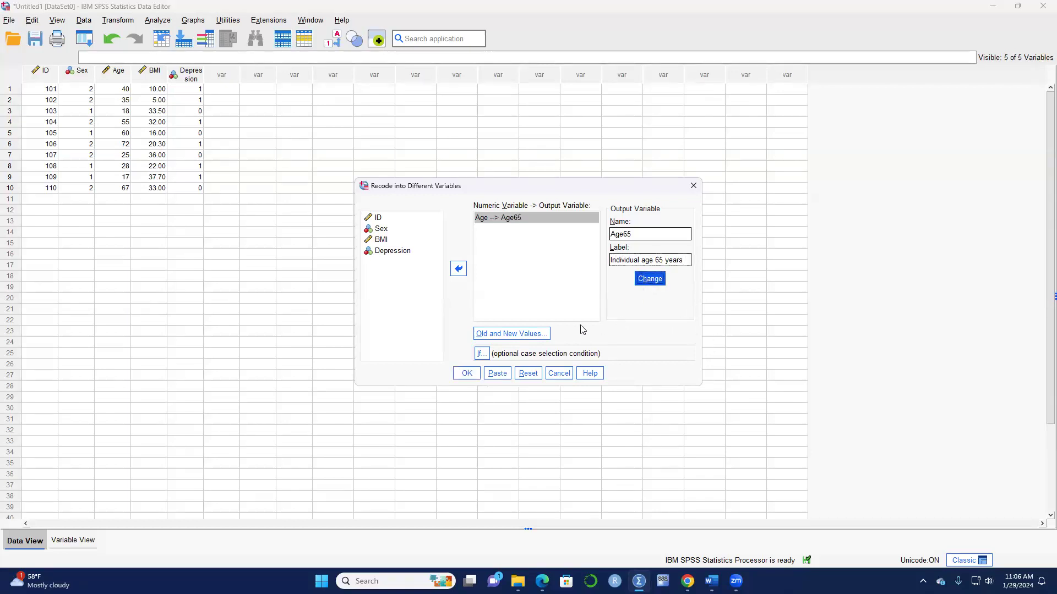
click(496, 334)
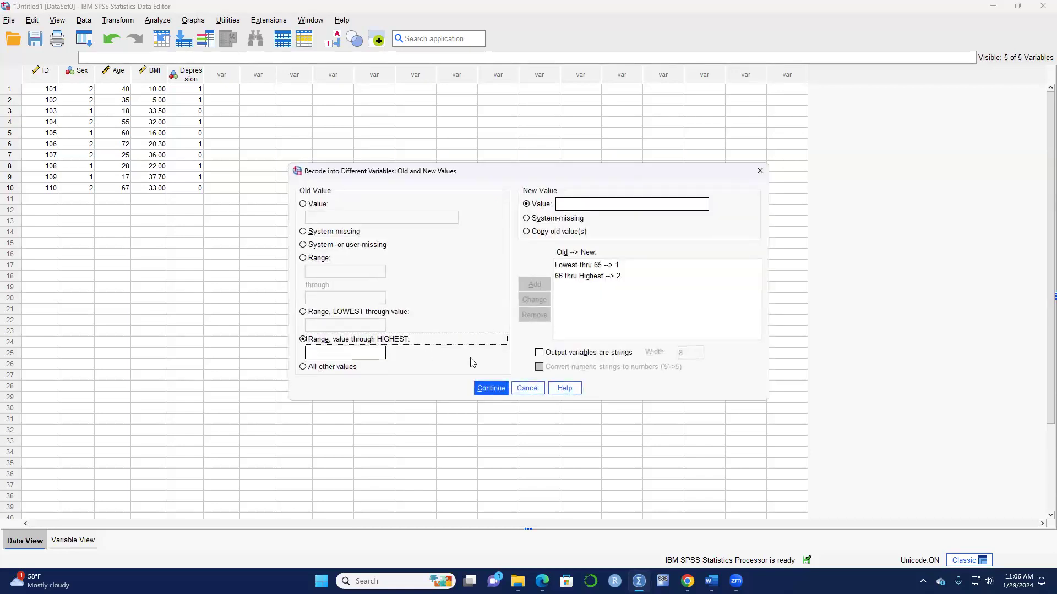
Delete the 'Lowest thru 65 → 1' and '66 thru Highest → 2' rules.
click(571, 265)
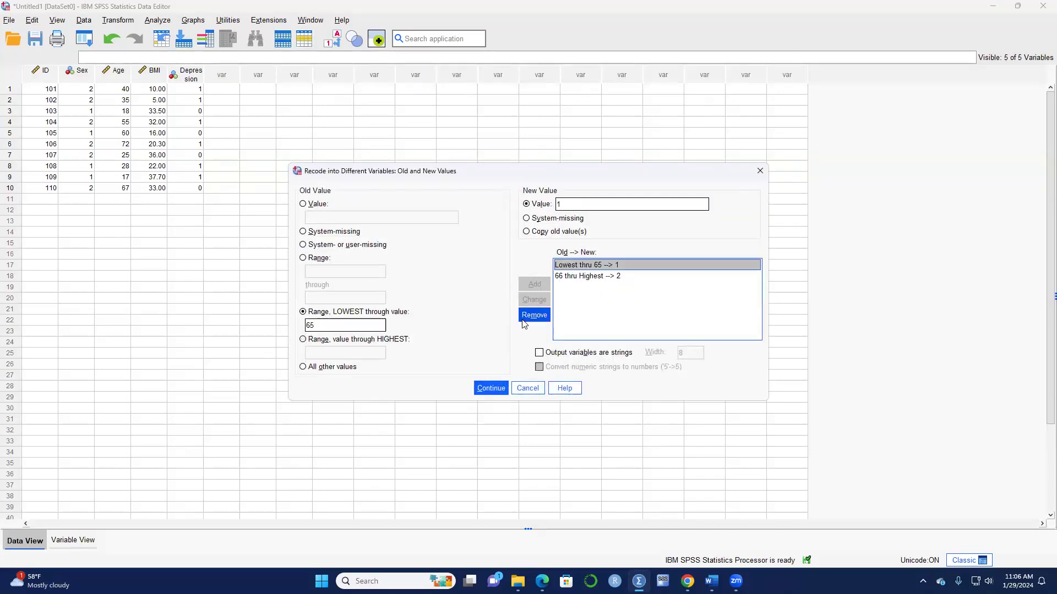
click(533, 314)
click(567, 265)
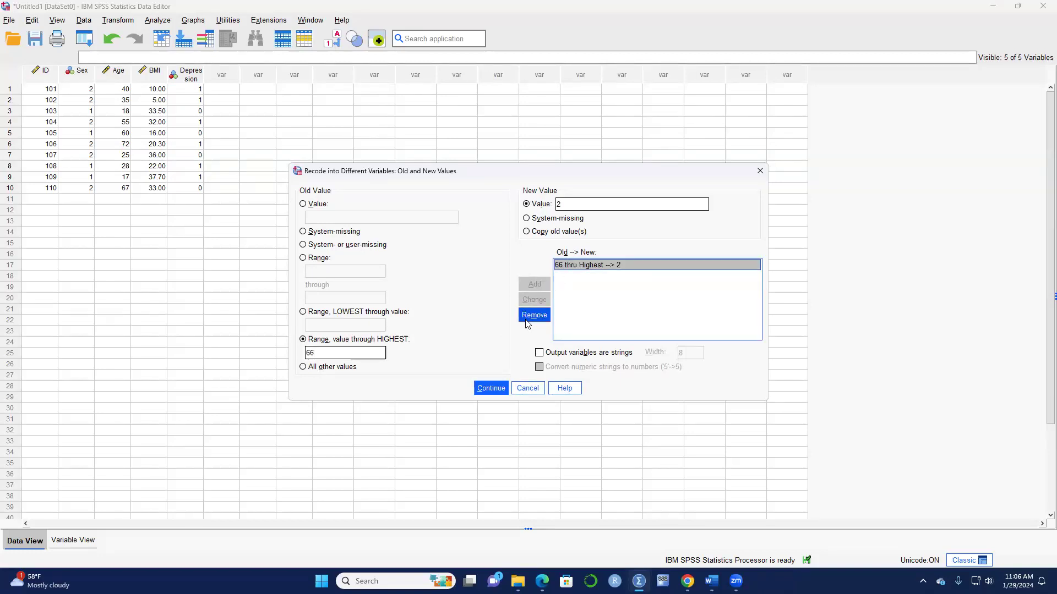
click(529, 316)
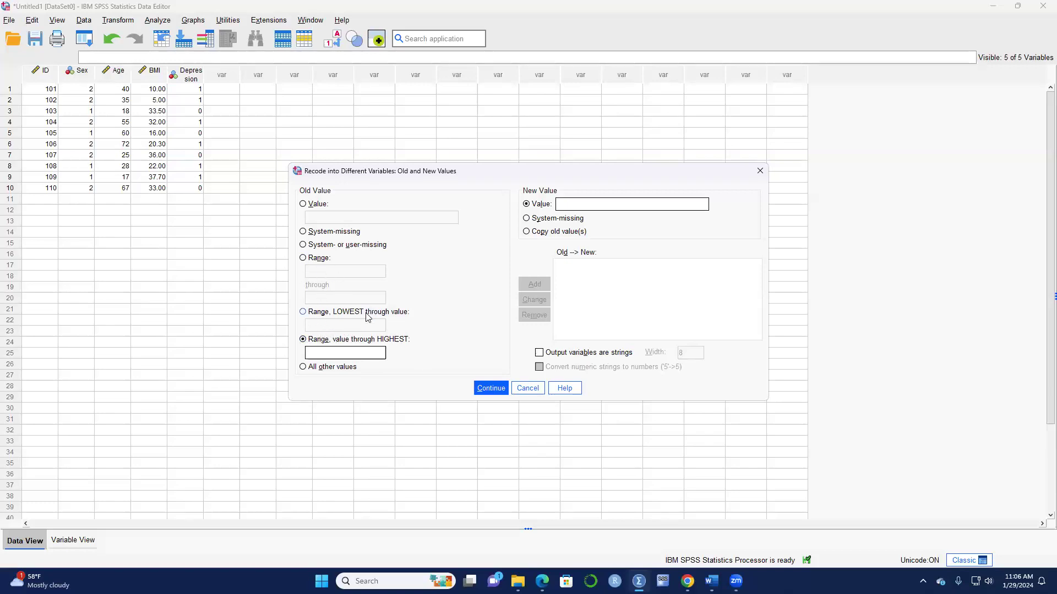
Add the recode rule Lowest thru 45 → 1.
click(608, 76)
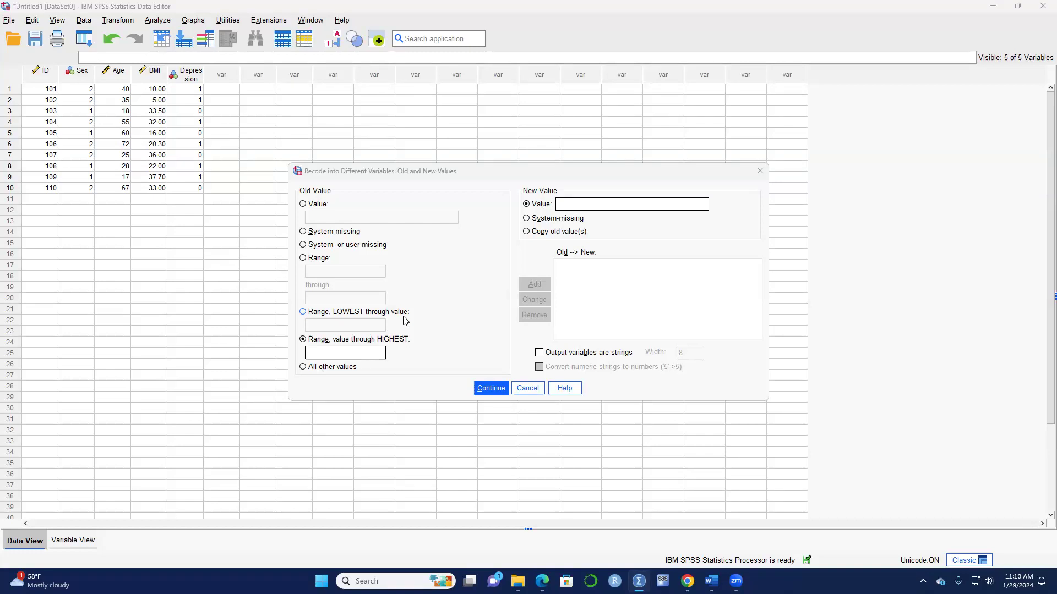
click(303, 312)
click(344, 325)
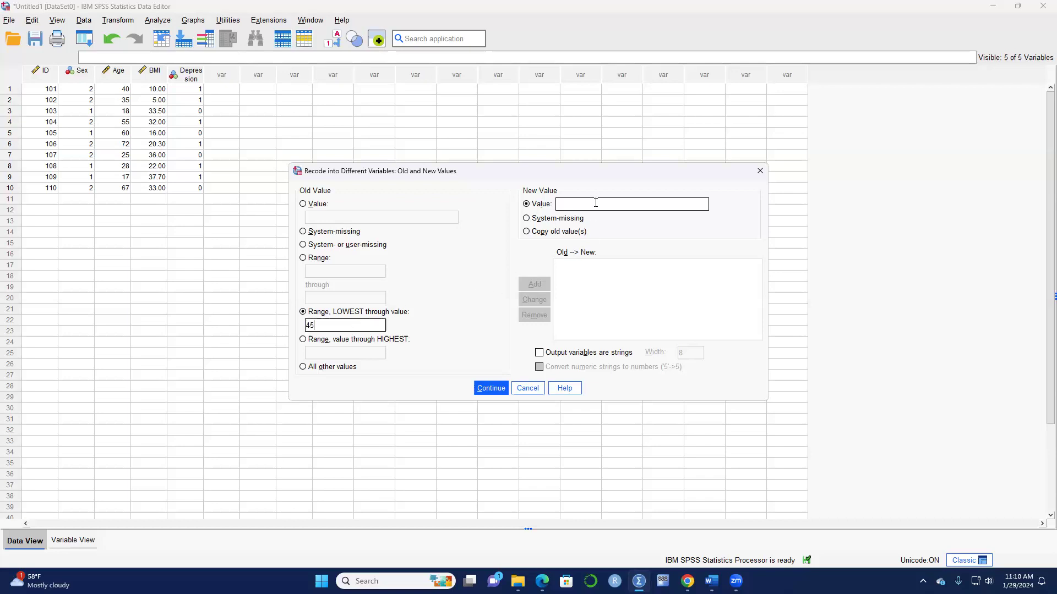
text(1)
click(535, 284)
Add 46 thru Highest → 2 and run the recode to create Age65.
click(306, 342)
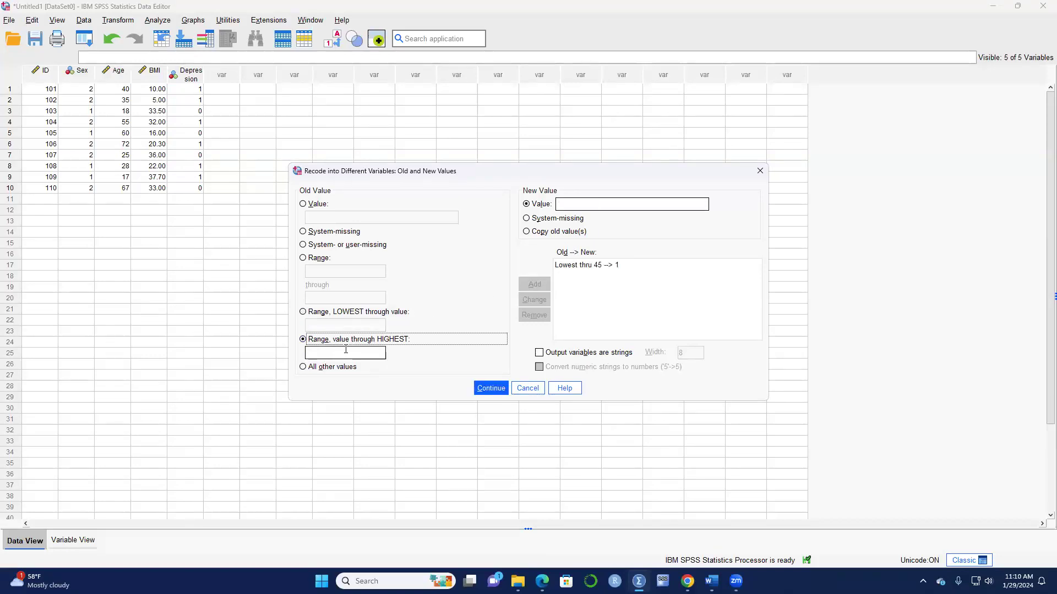
click(356, 350)
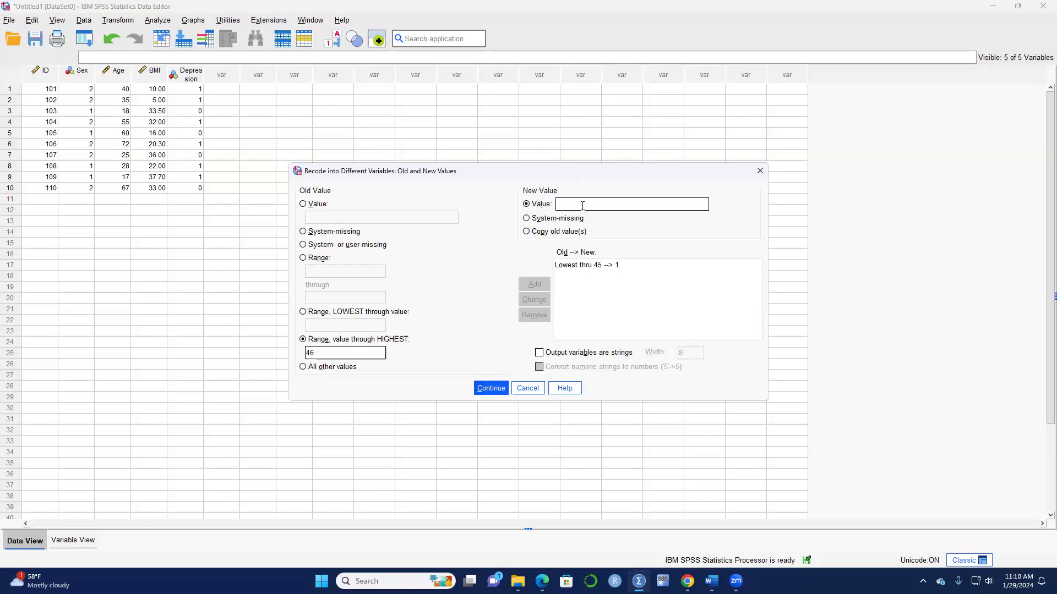
text(2)
click(535, 284)
click(873, 20)
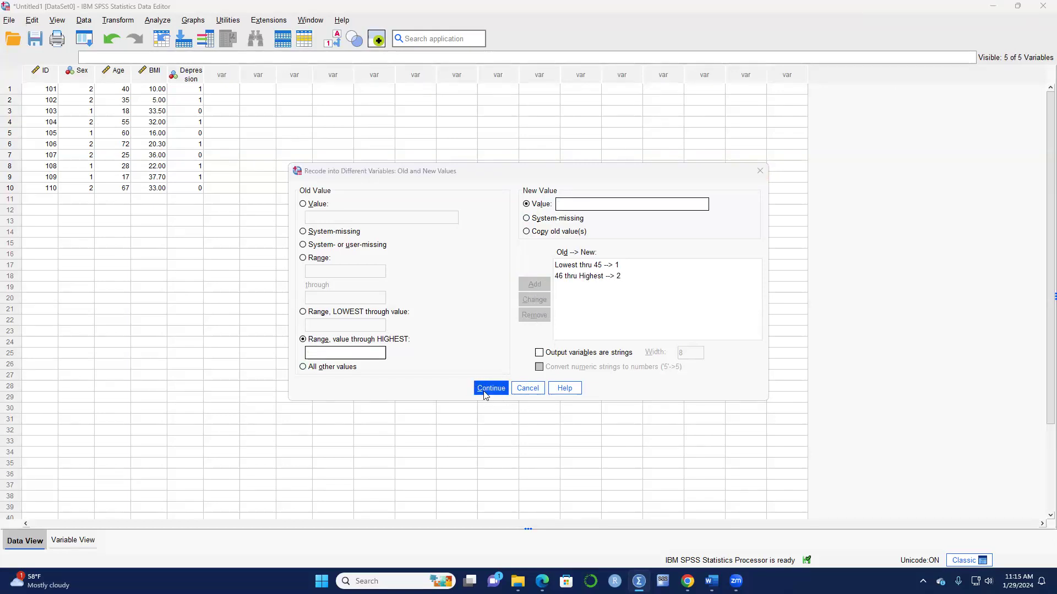
click(487, 388)
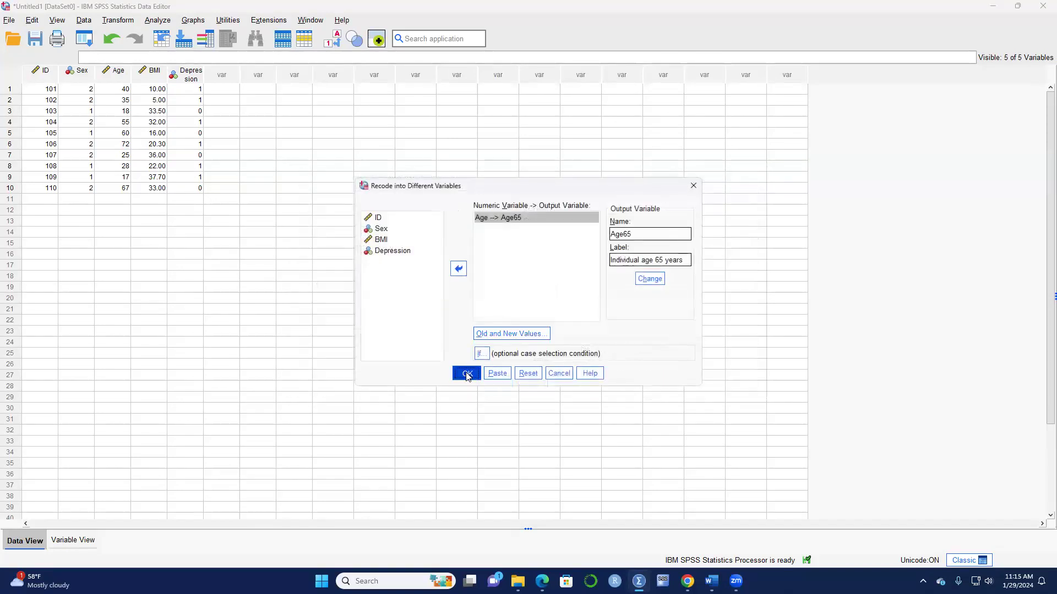
click(466, 376)
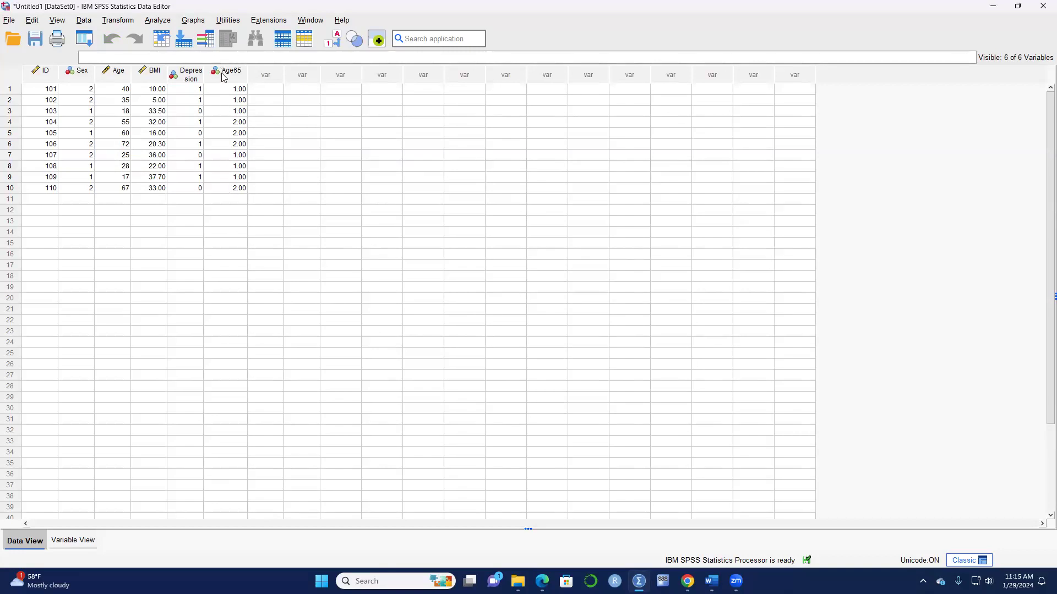
Set Age65's decimal places to 0 in Variable View.
click(77, 541)
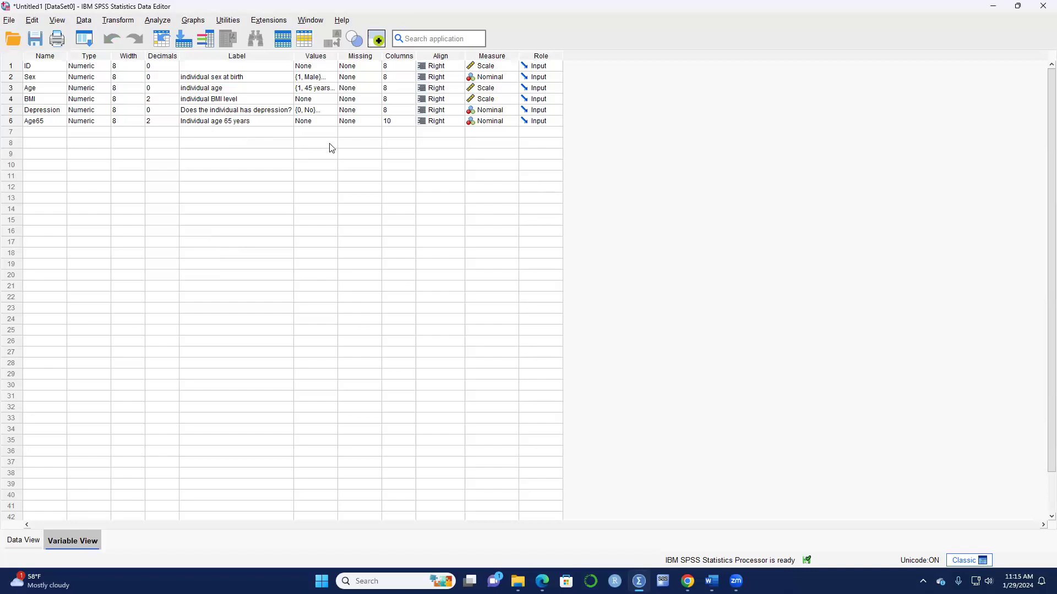
click(175, 123)
click(175, 123)
click(317, 123)
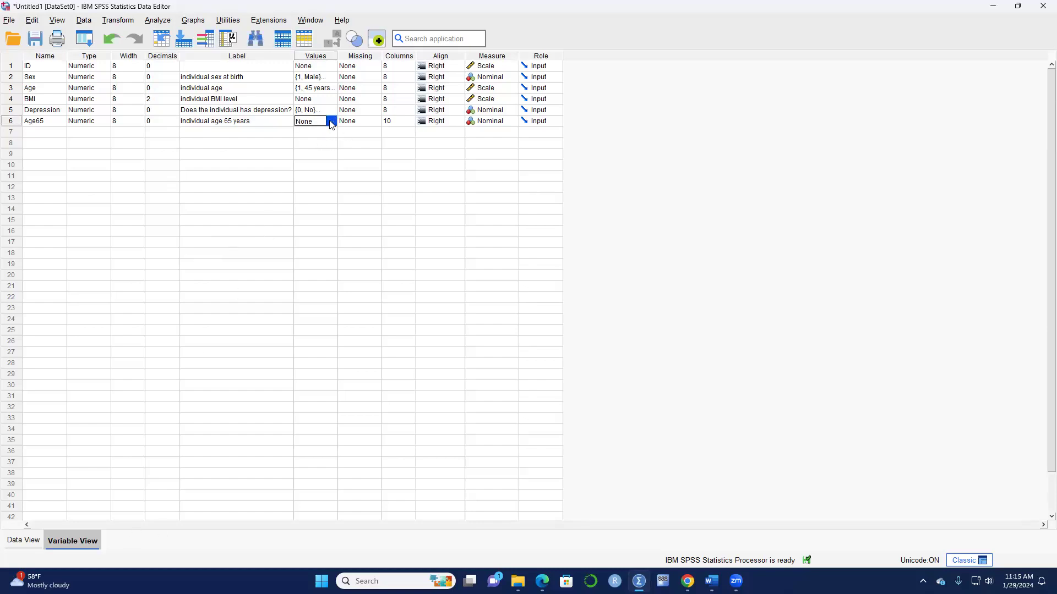
Give Age65 value labels for codes 1 ('less or equal 45 years') and 2, then view the data.
click(331, 122)
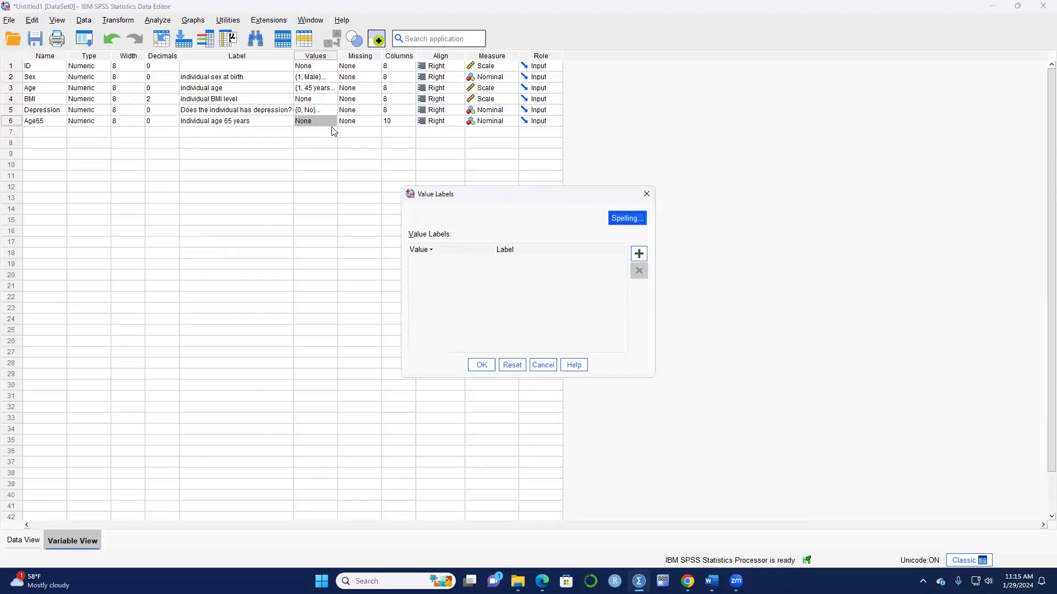
click(638, 255)
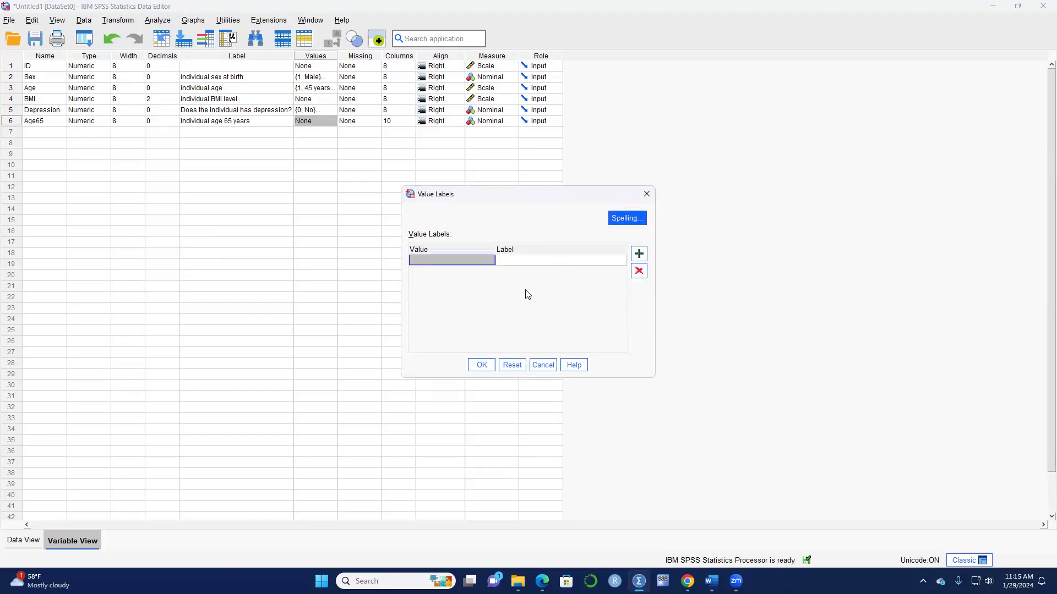
text(1)
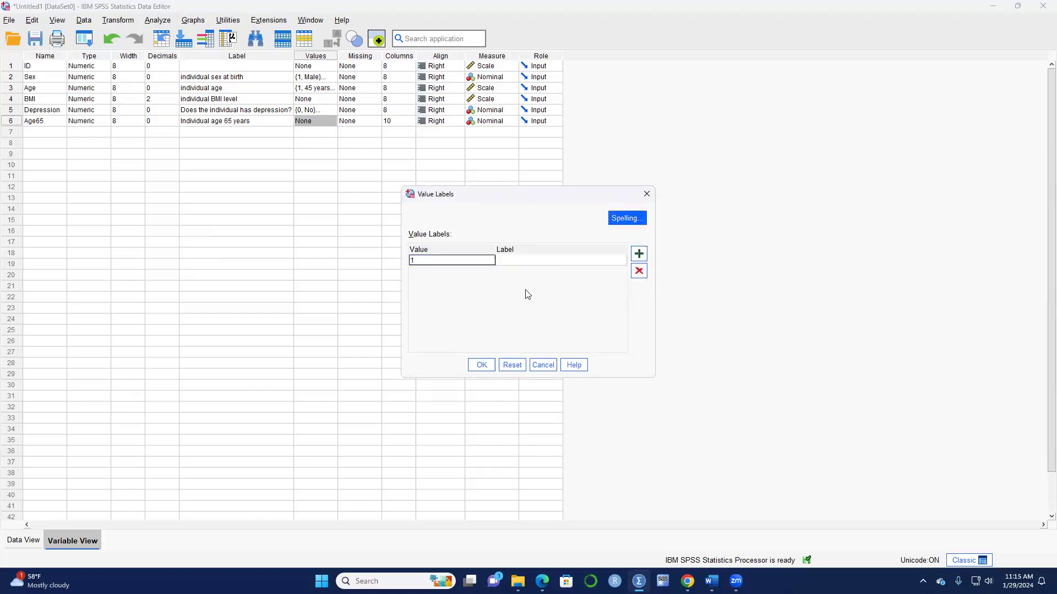
click(543, 260)
text(at)
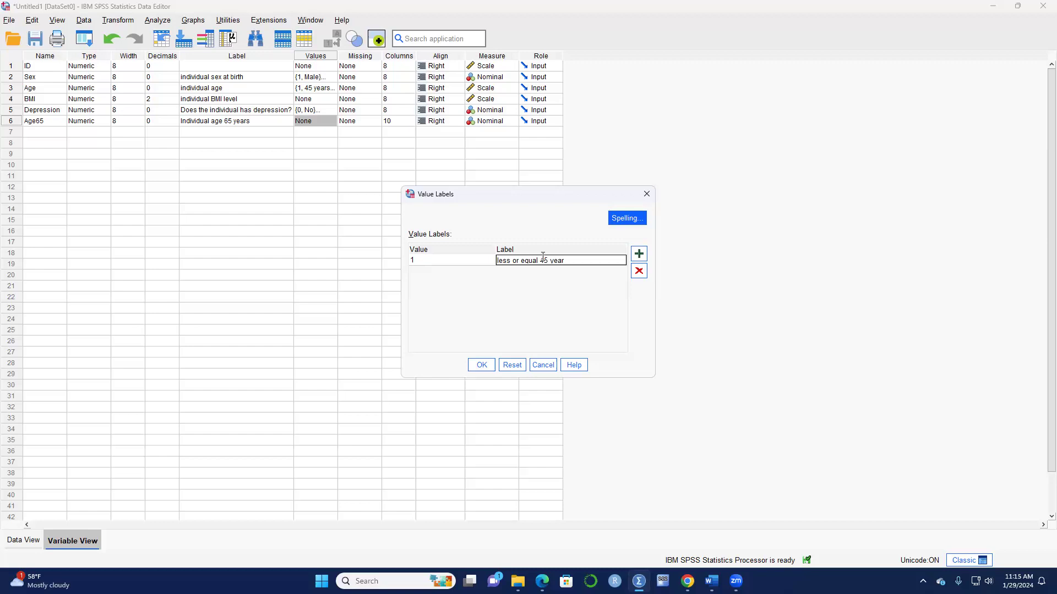
click(639, 259)
text(0)
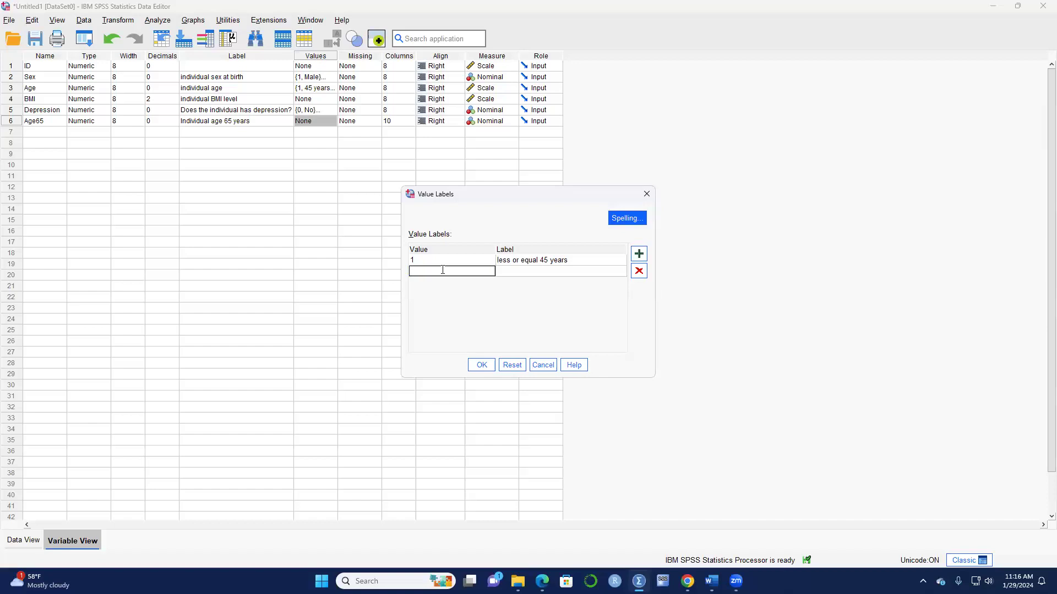
click(524, 272)
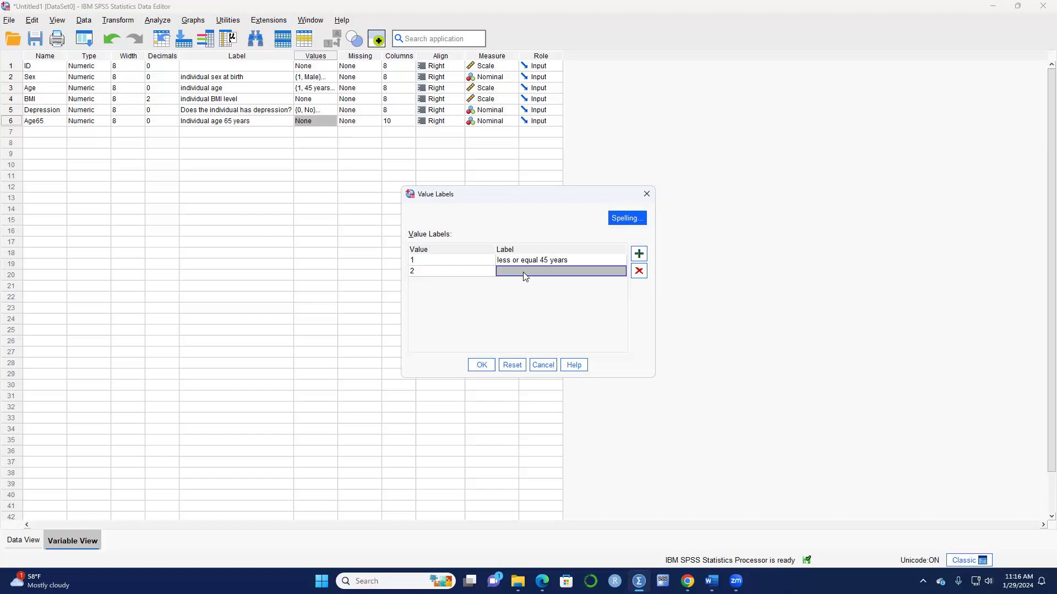
text(greater than 45 years)
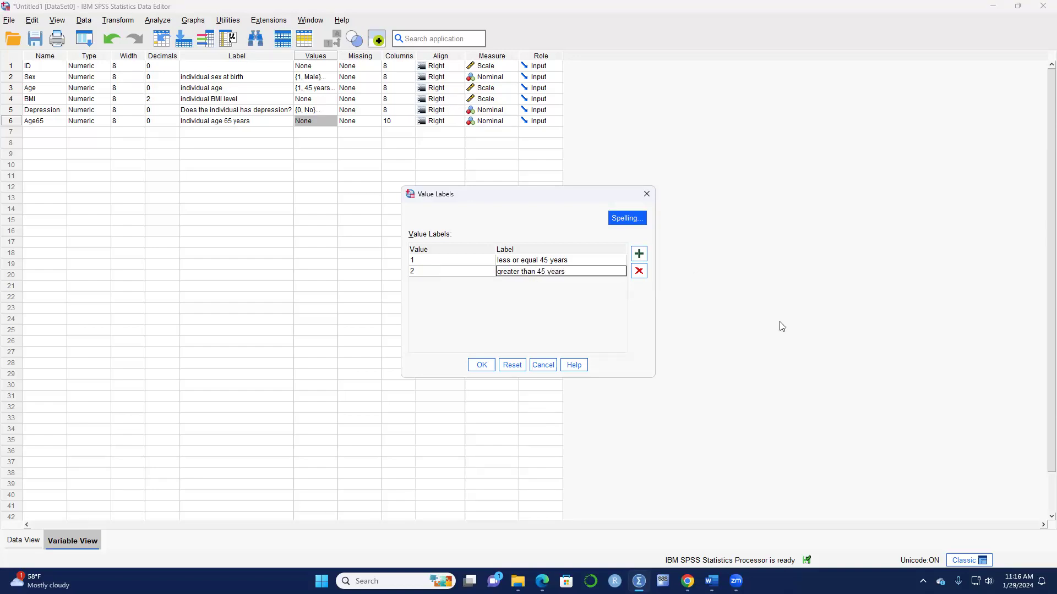
click(481, 365)
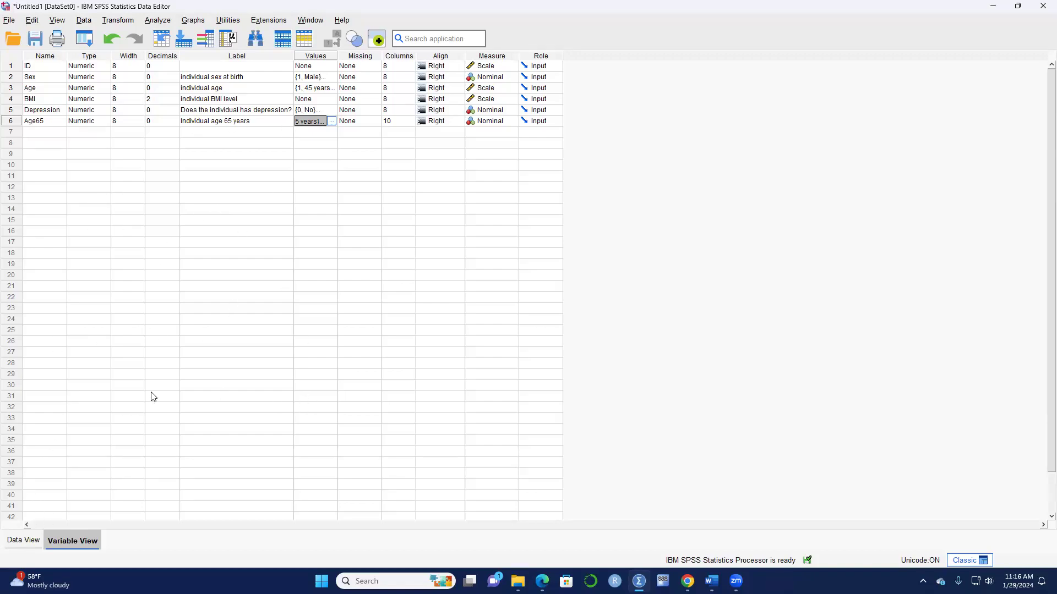
click(24, 542)
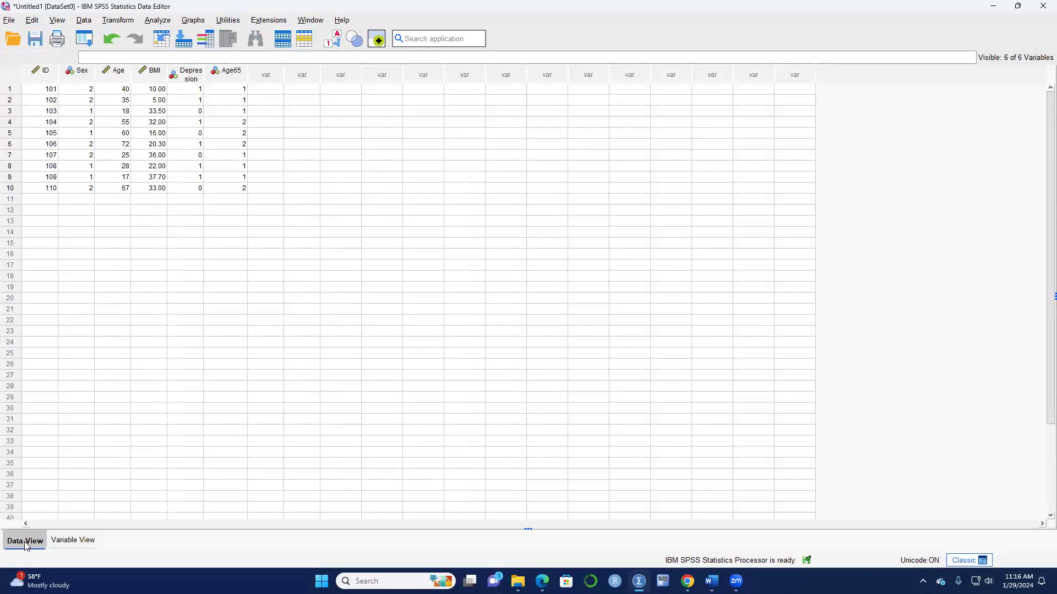
Set up Recode into Same Variables for Age and clear its old 0–45 and 46–1000 rules.
click(117, 21)
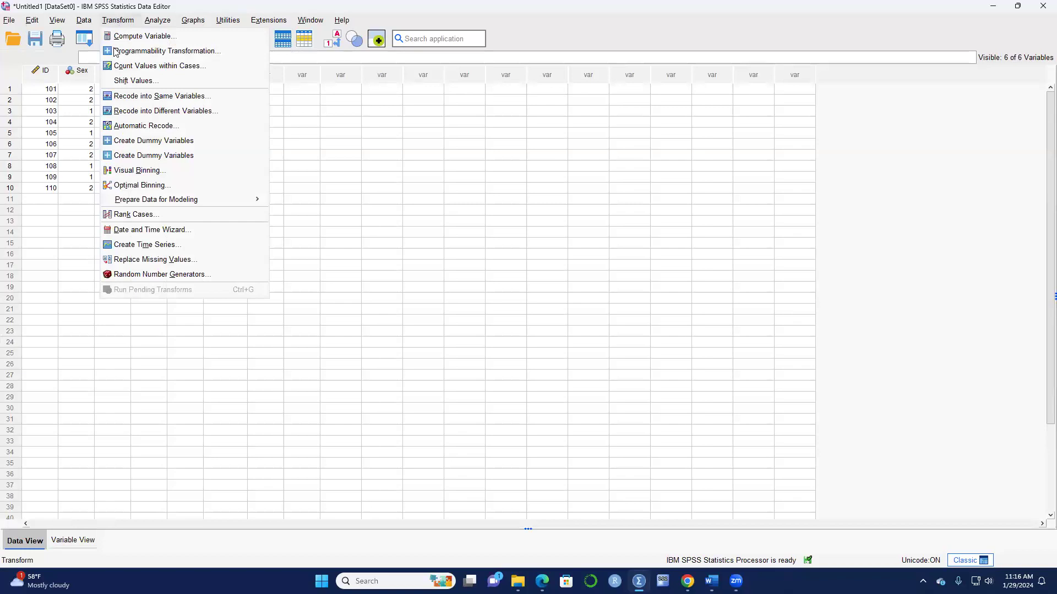
click(147, 96)
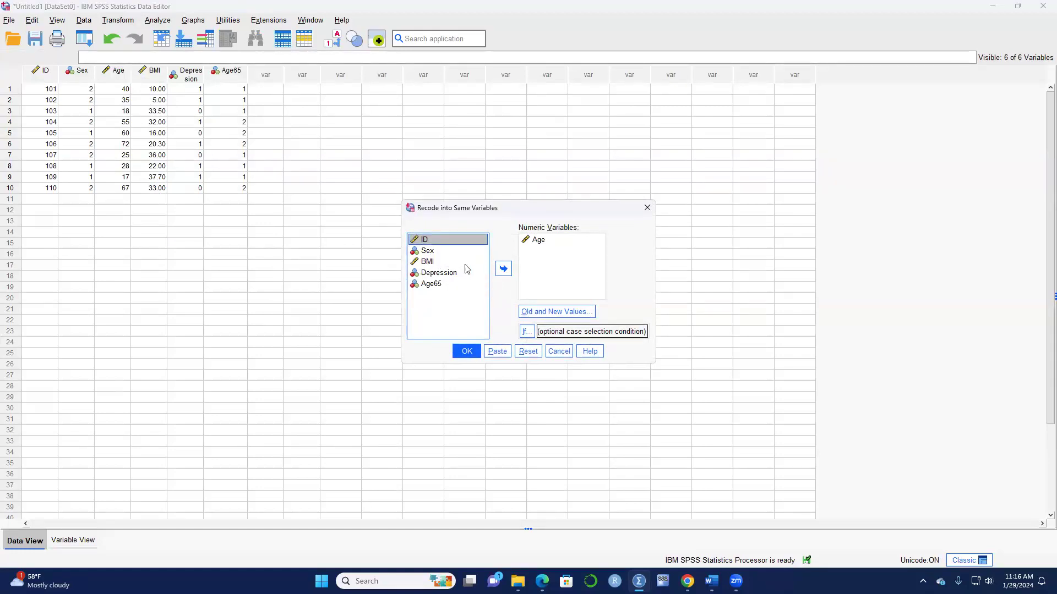
click(537, 240)
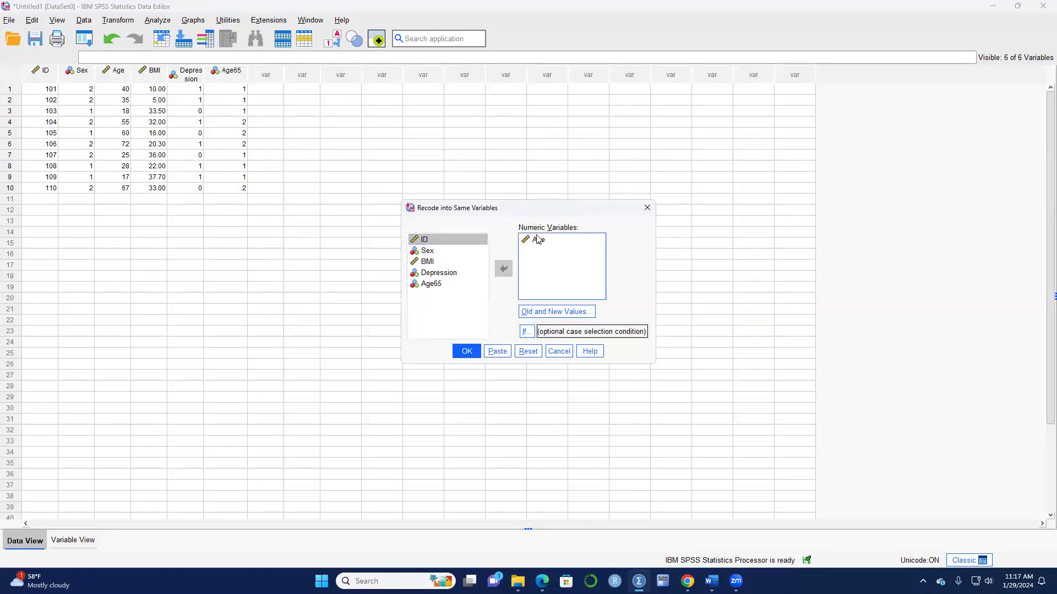
click(502, 268)
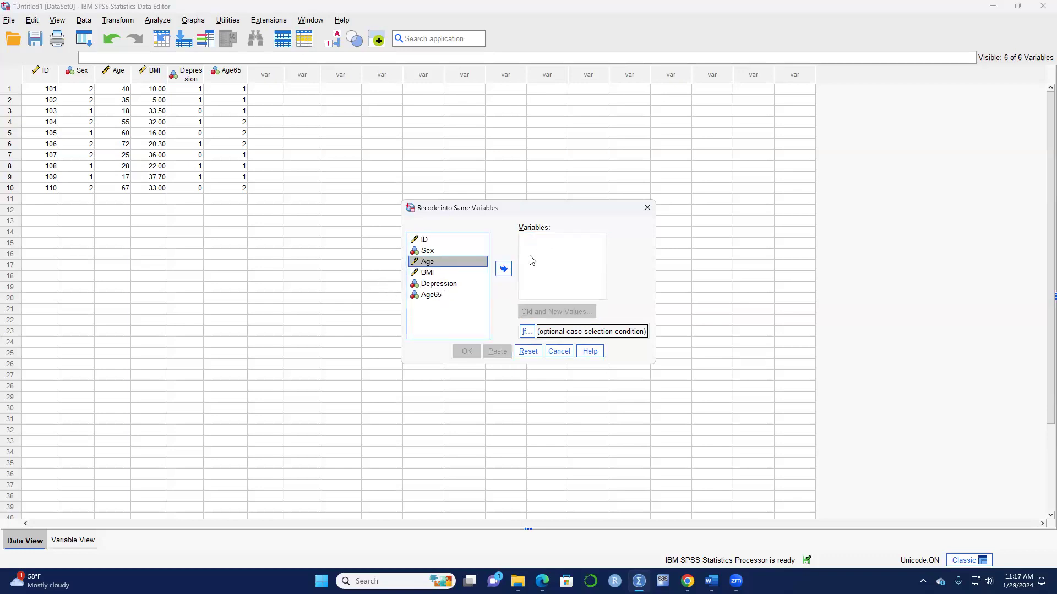
click(501, 270)
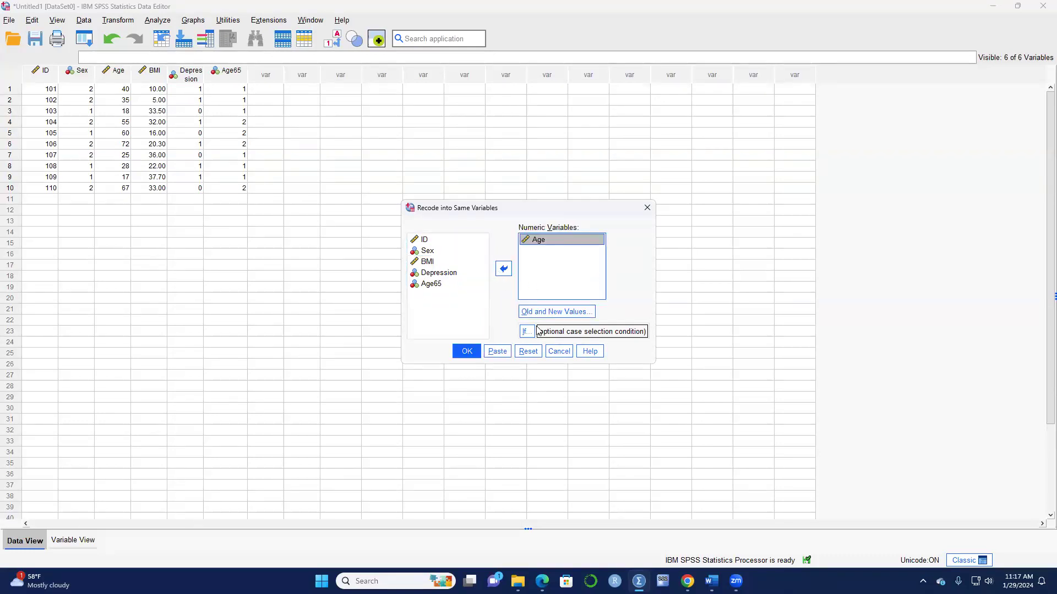
click(554, 312)
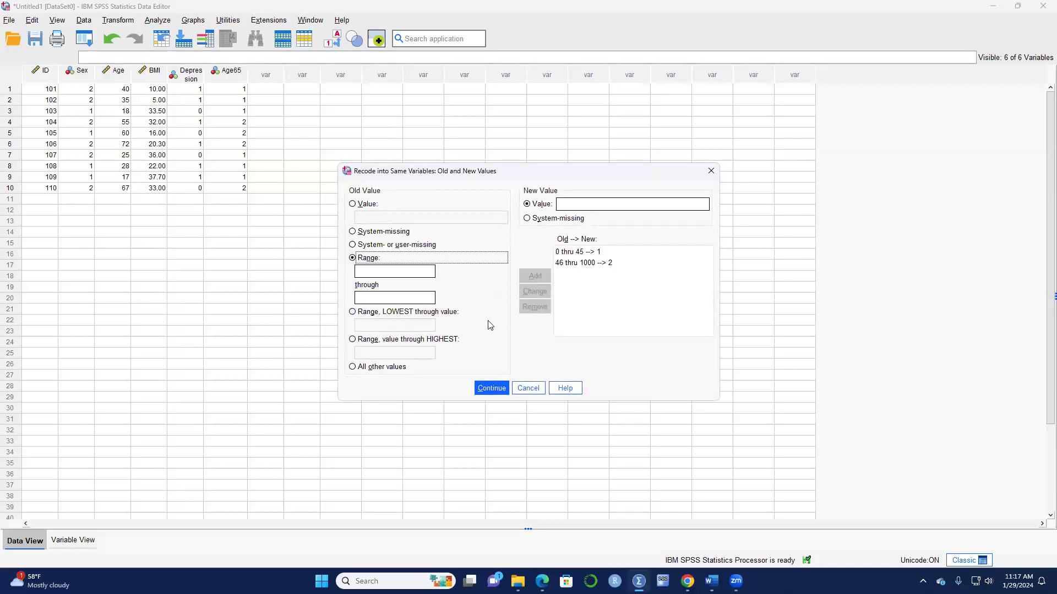
click(577, 253)
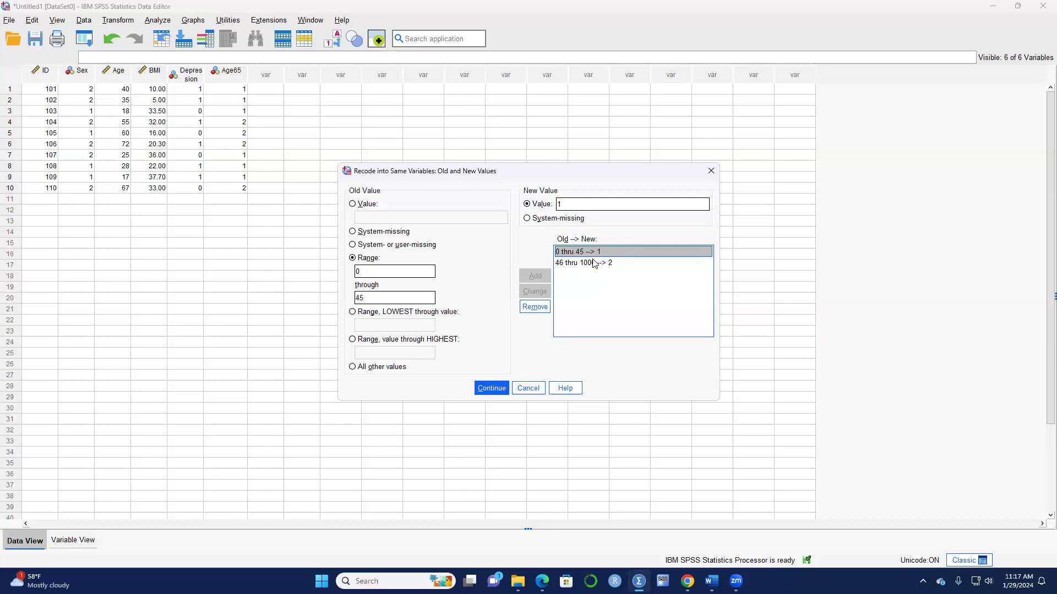
click(530, 310)
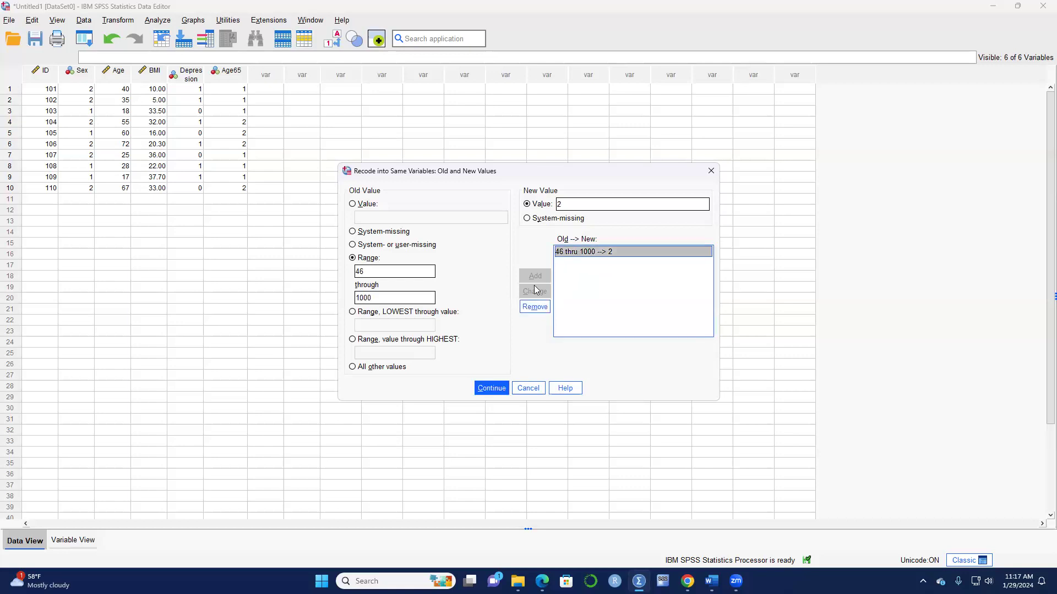
click(531, 312)
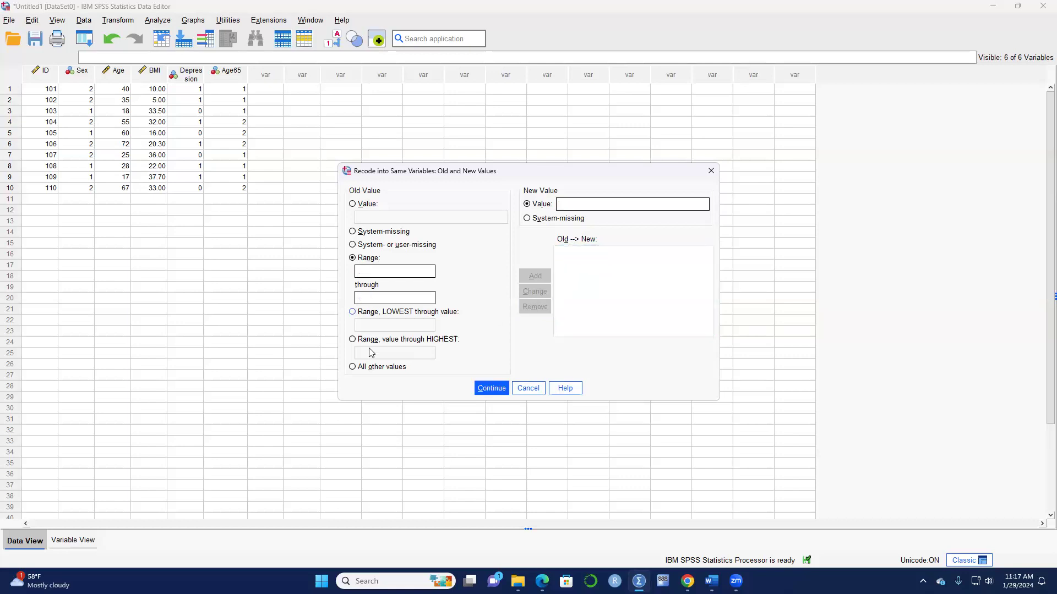
Add Lowest thru 45 → 1 and 46 thru Highest → 2, then recode Age in place.
click(353, 313)
click(400, 327)
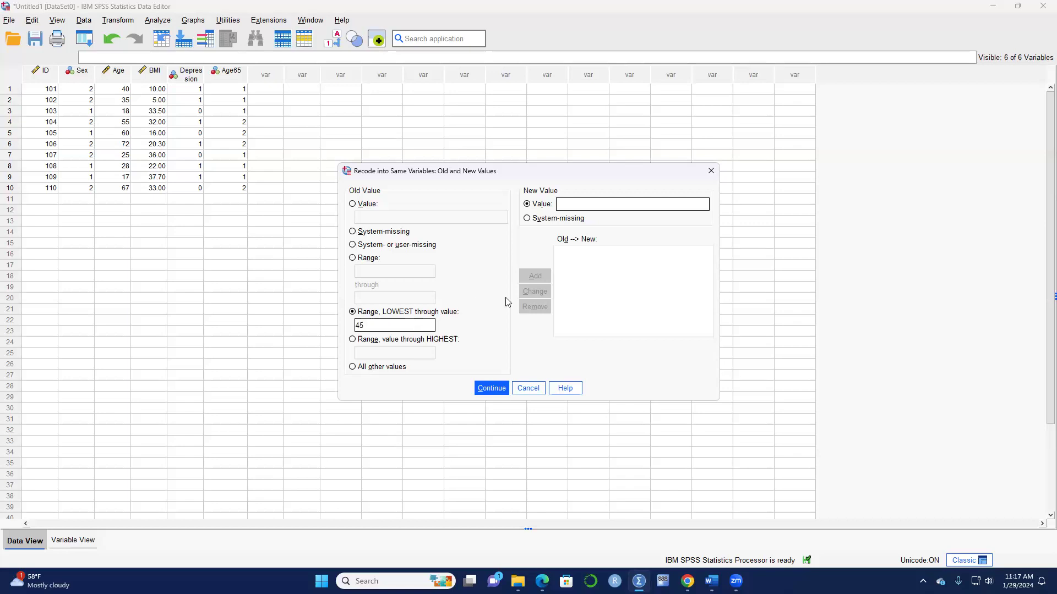
text(1)
click(535, 275)
click(353, 340)
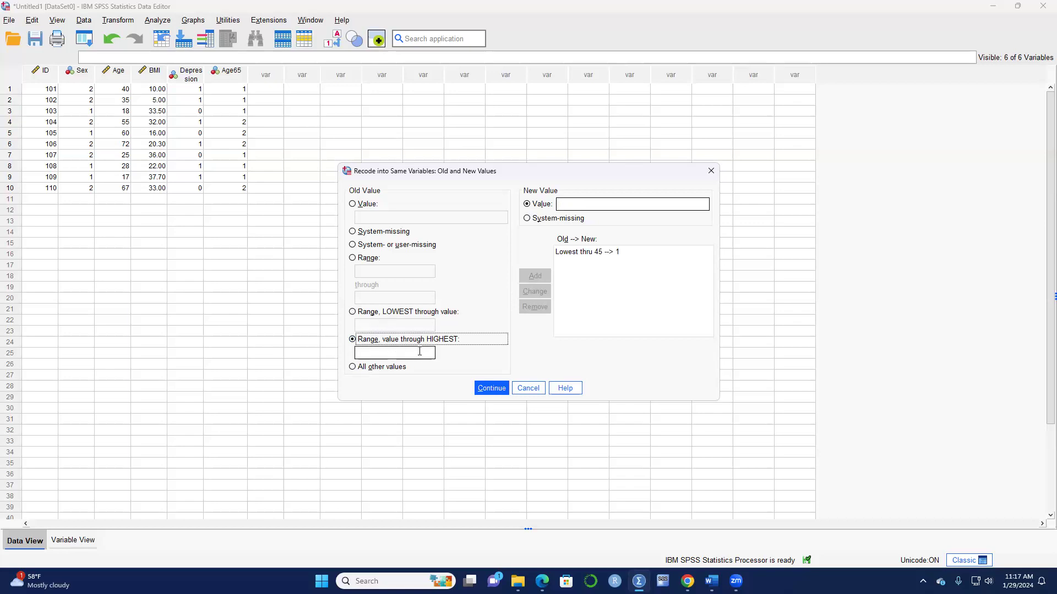
click(396, 354)
text(2)
click(534, 275)
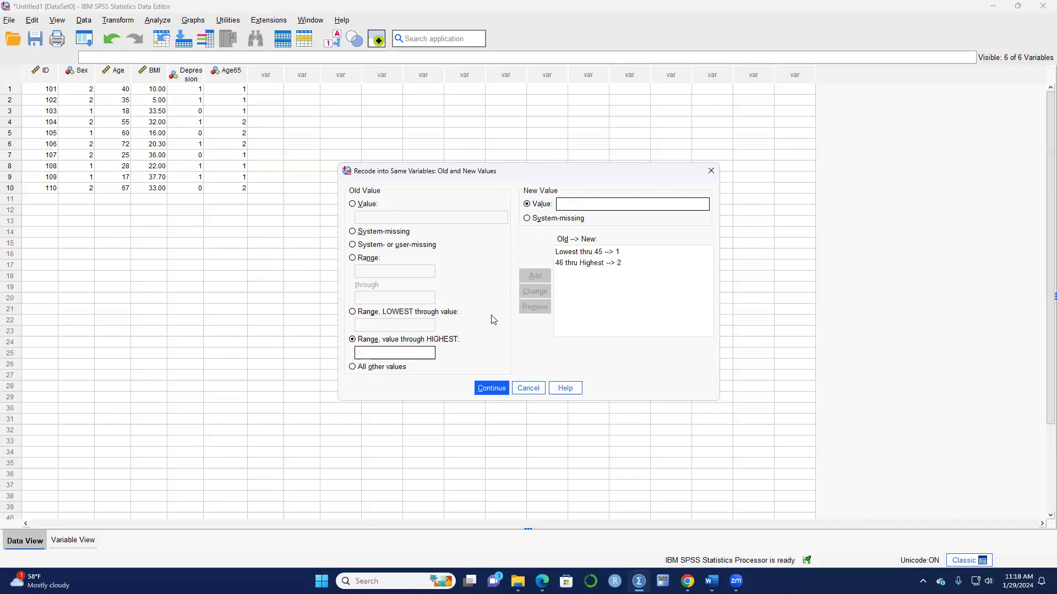
click(485, 389)
click(467, 351)
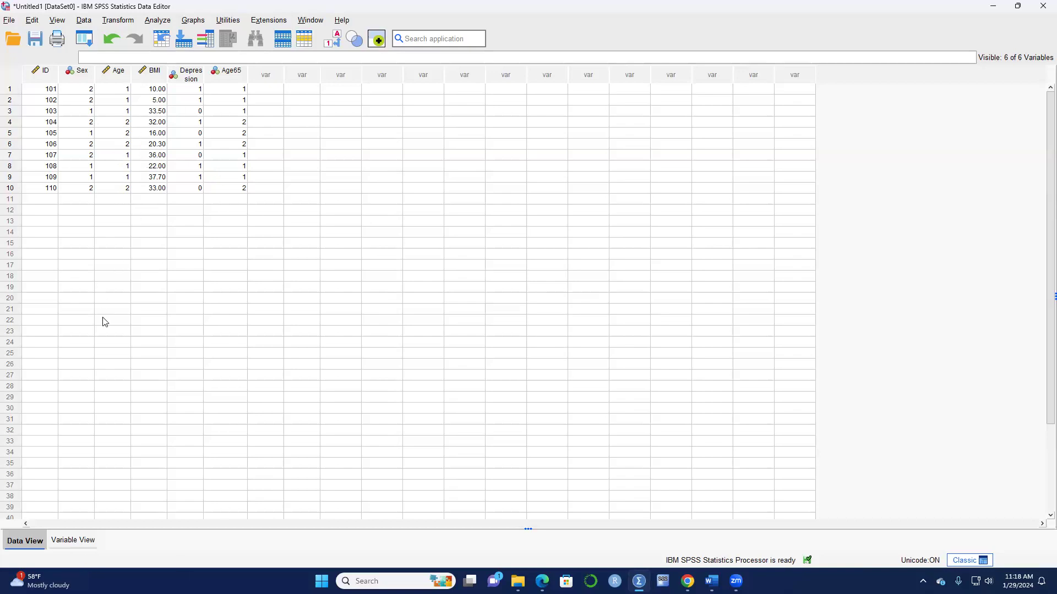
click(120, 22)
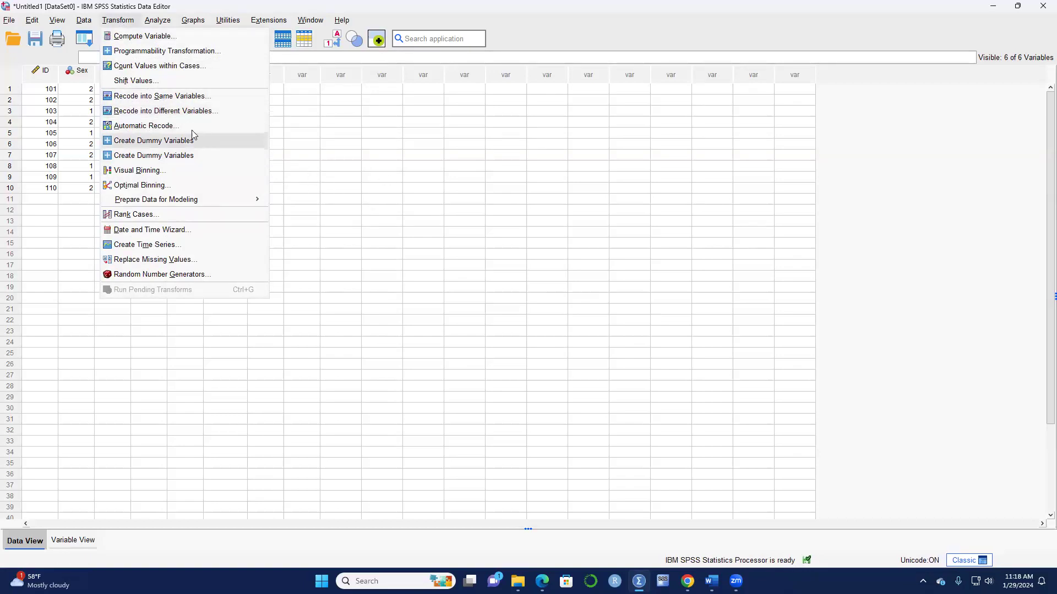
click(159, 114)
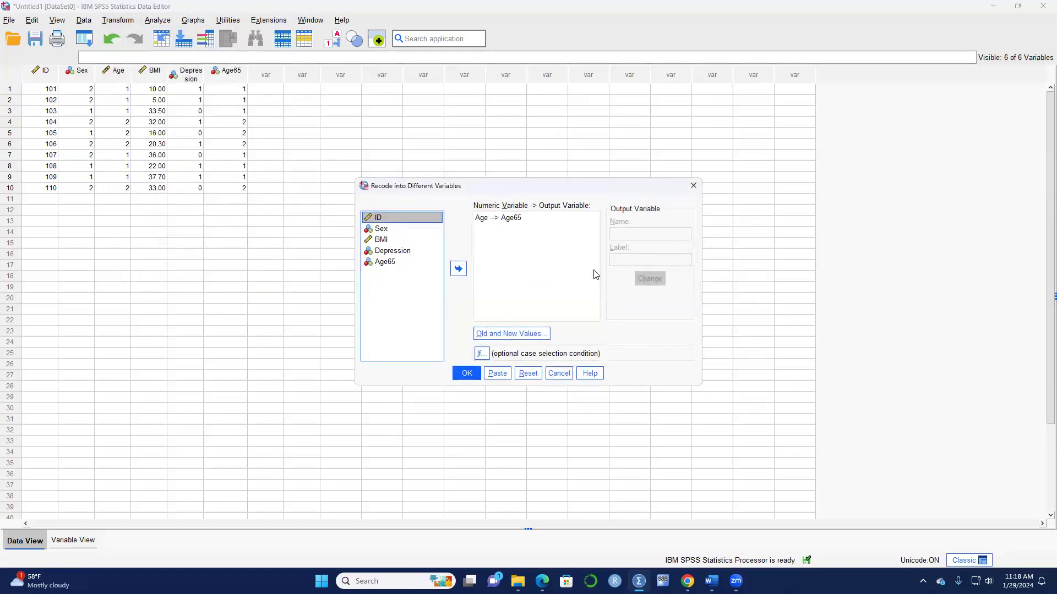
click(693, 186)
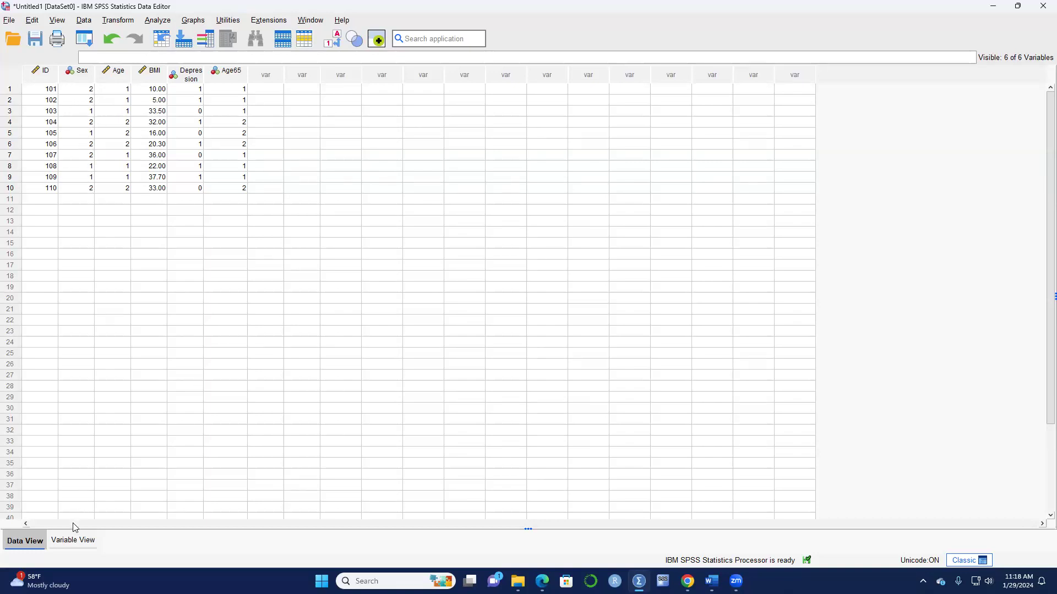
click(74, 541)
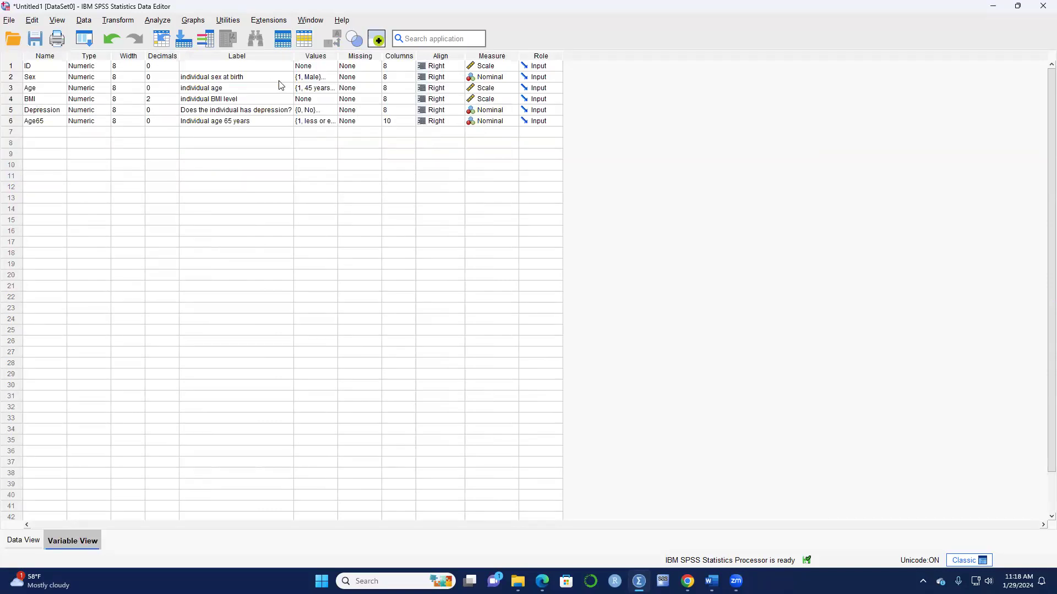
click(325, 80)
click(334, 77)
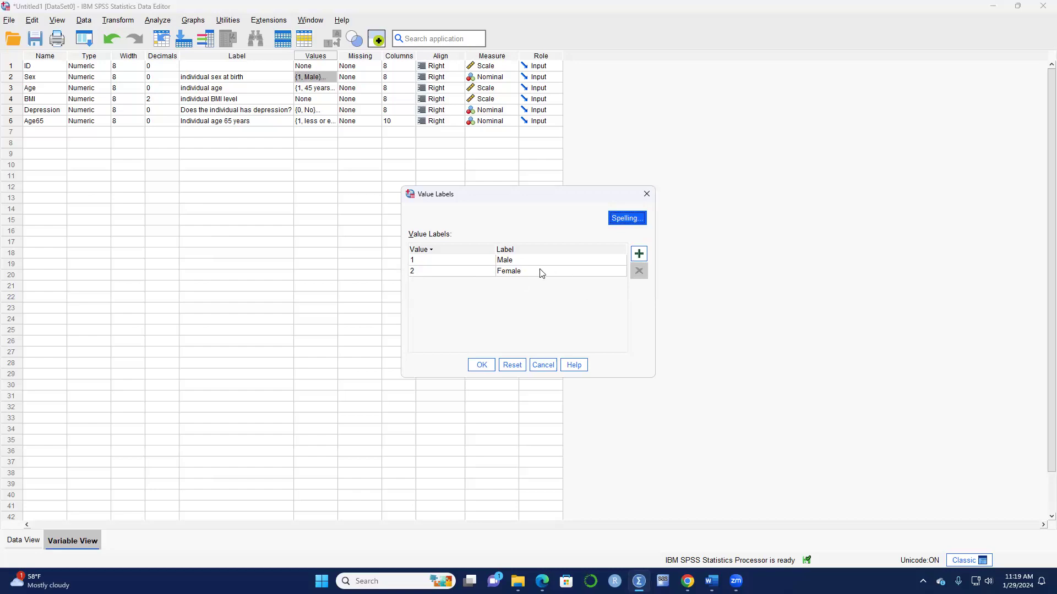
click(646, 196)
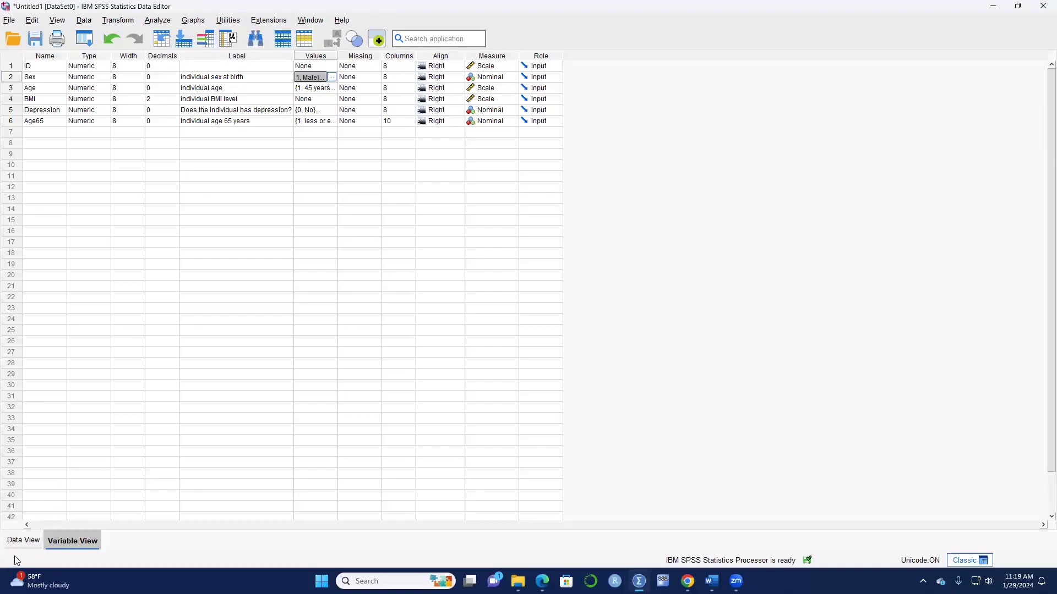
click(27, 538)
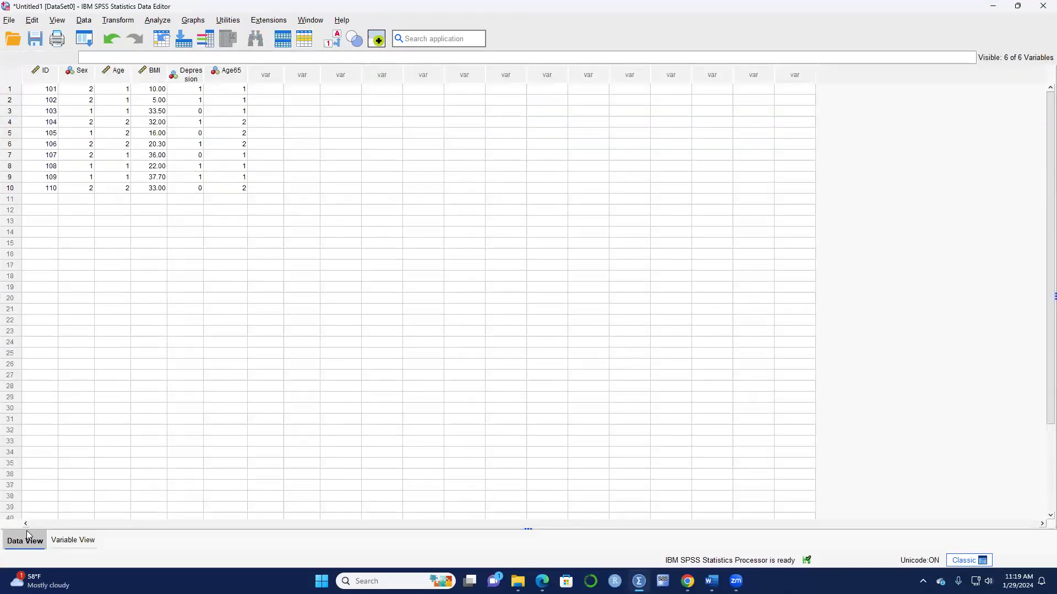
In Recode into Different Variables, swap Age out and add Sex as the variable to recode.
click(124, 20)
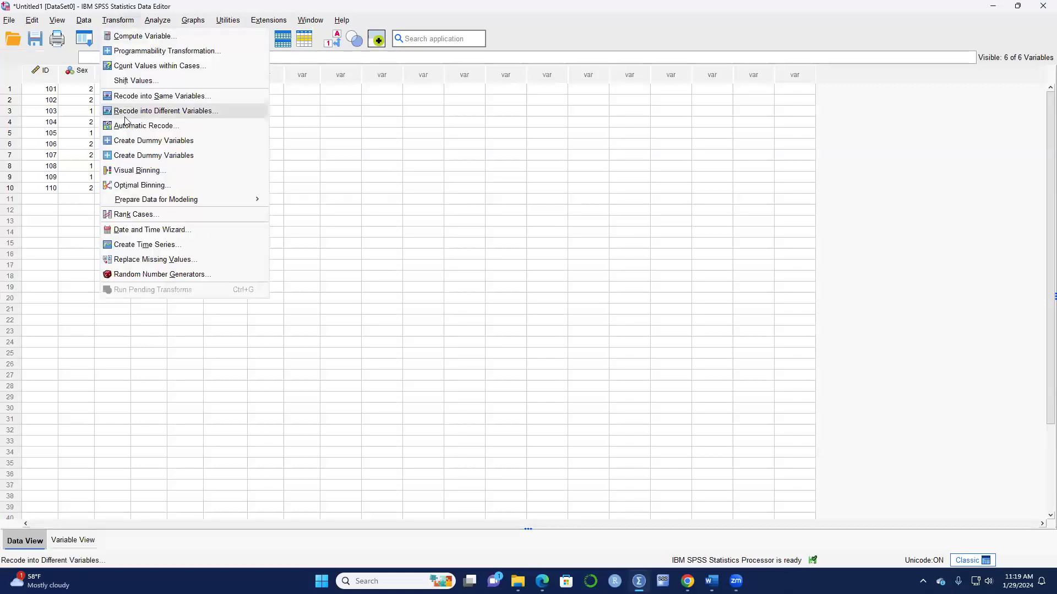
click(155, 112)
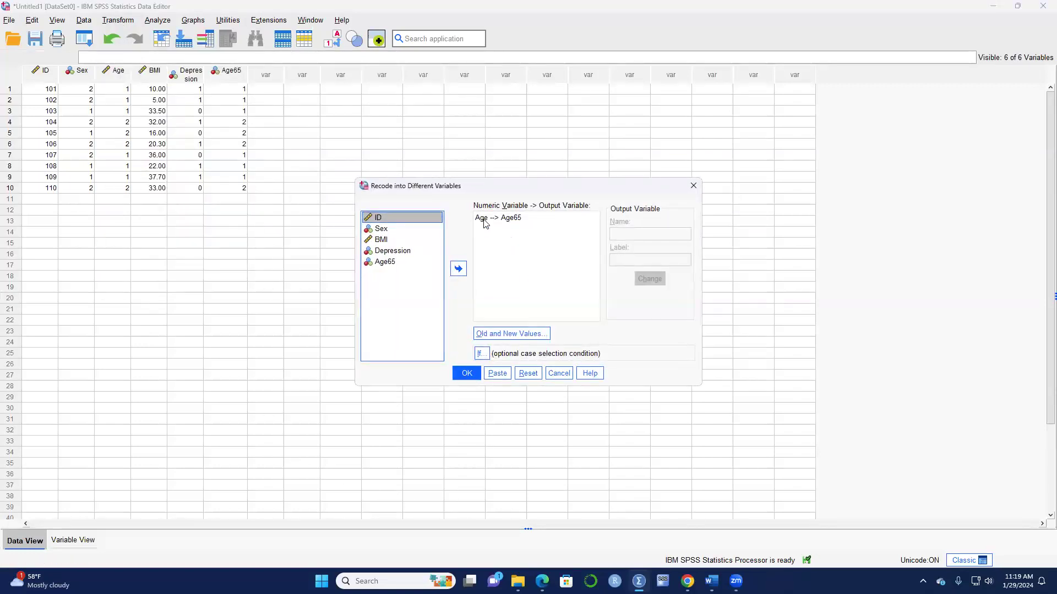
click(484, 219)
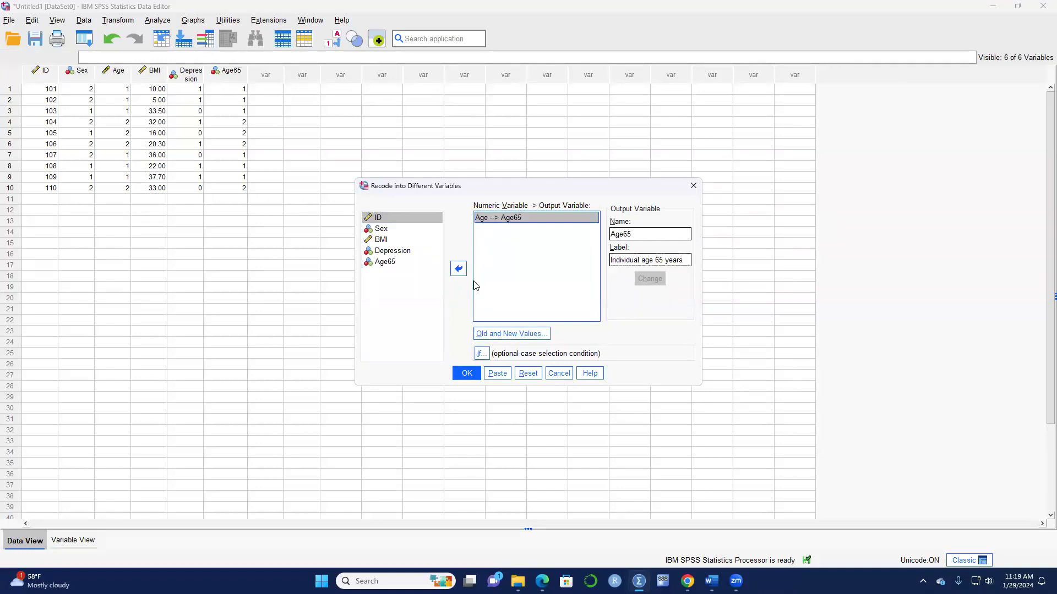
click(458, 269)
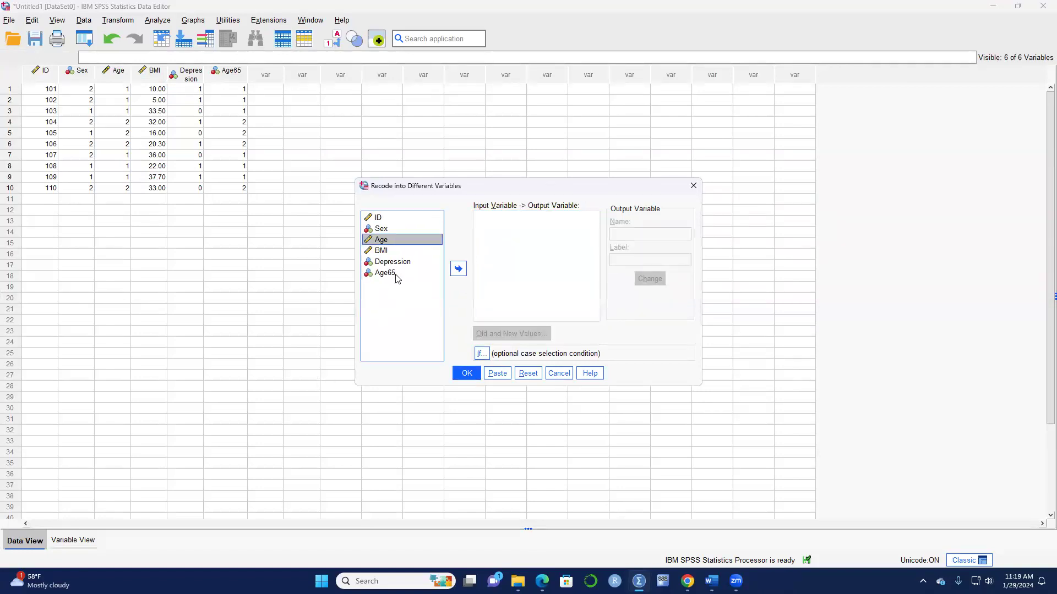
click(381, 229)
click(460, 271)
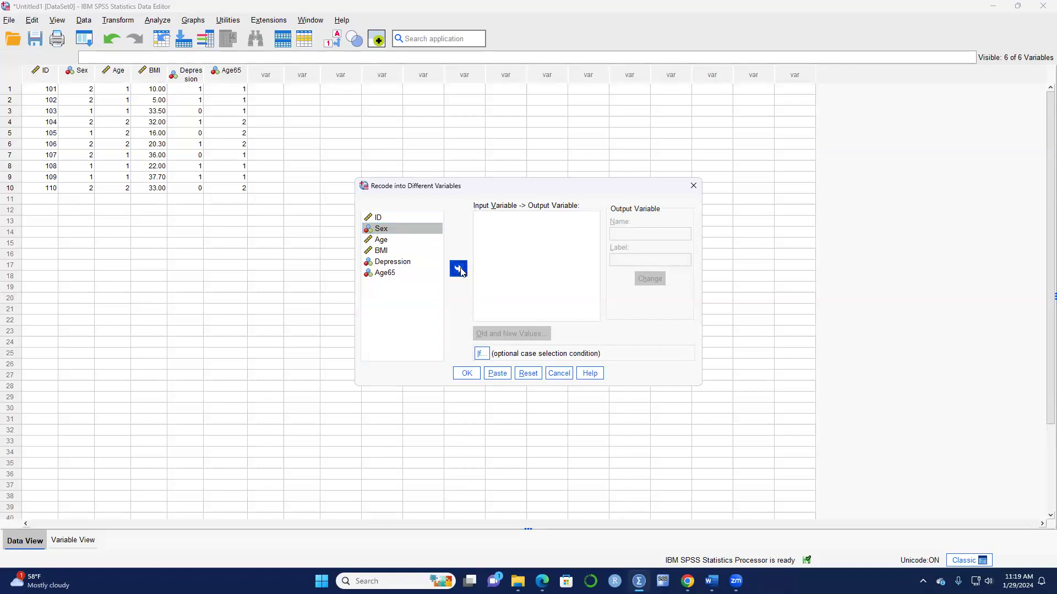
Name the new output variable SexNew.
click(645, 238)
key(Caps_Lock)
text(S)
key(Caps_Lock)
text(ex)
key(Caps_Lock)
text(W)
key(Caps_Lock)
text(e)
key(BackSpace)
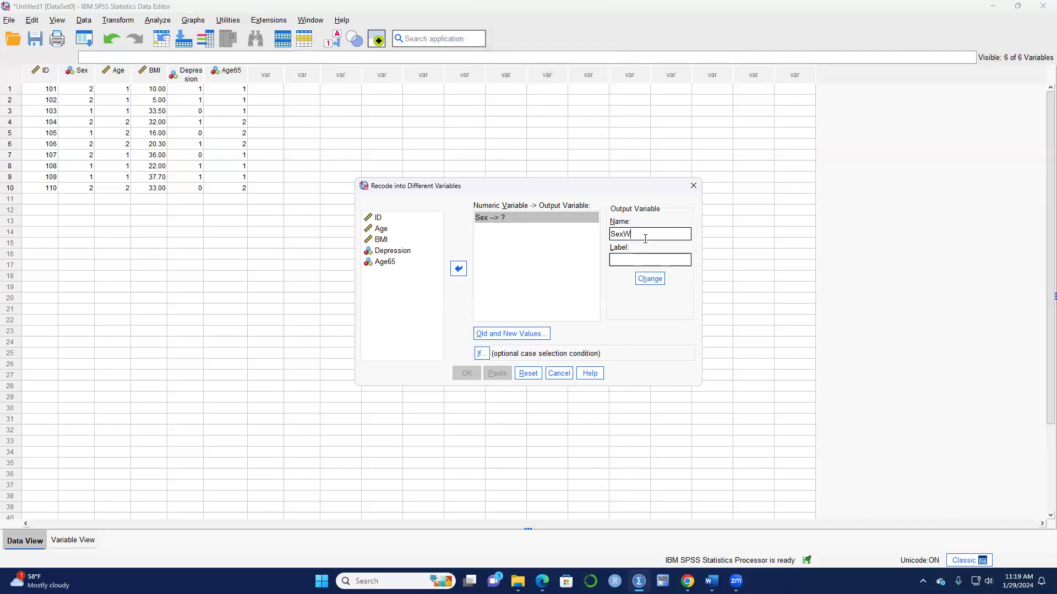
key(Caps_Lock)
text(N)
key(Caps_Lock)
text(ew)
Label SexNew 'Individual sext at birth', apply it to Sex, and open the value mappings.
click(629, 258)
key(Caps_Lock)
key(Caps_Lock)
text(Indiv)
click(650, 279)
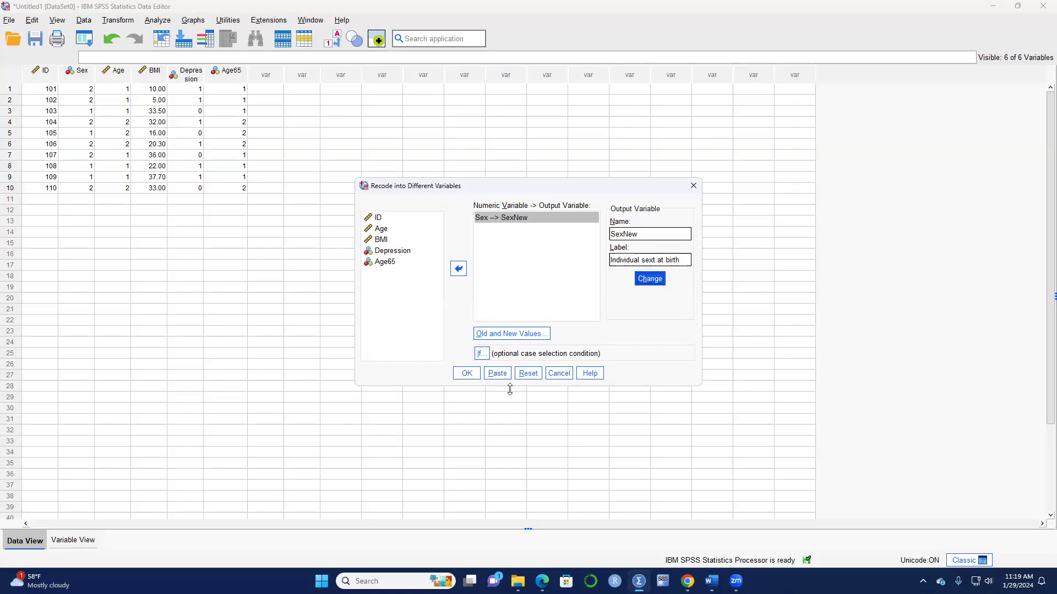
click(524, 333)
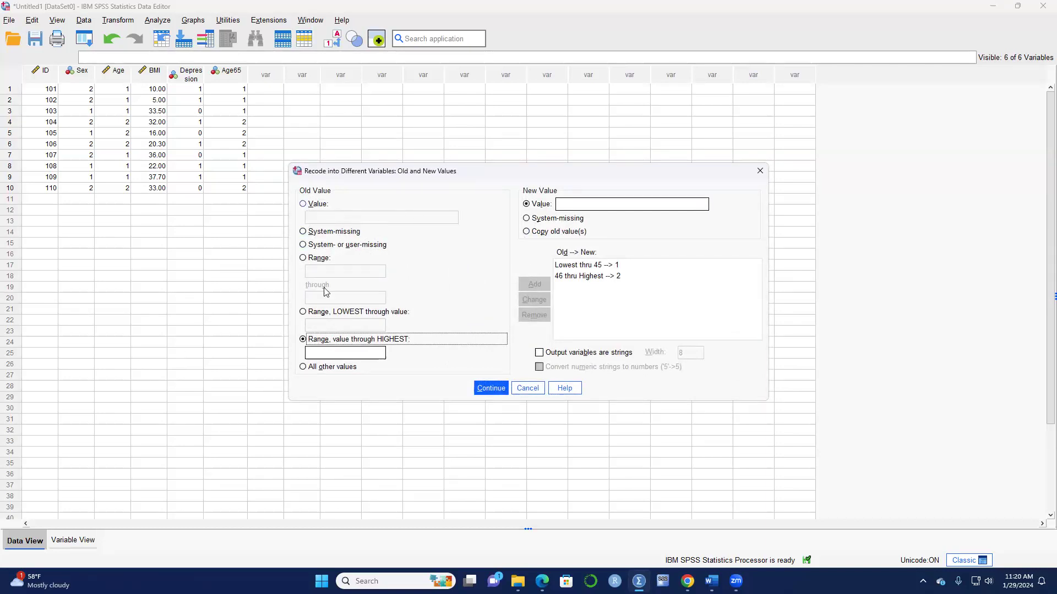
Remove the leftover Lowest thru 45 and 46 thru Highest age mappings.
click(302, 205)
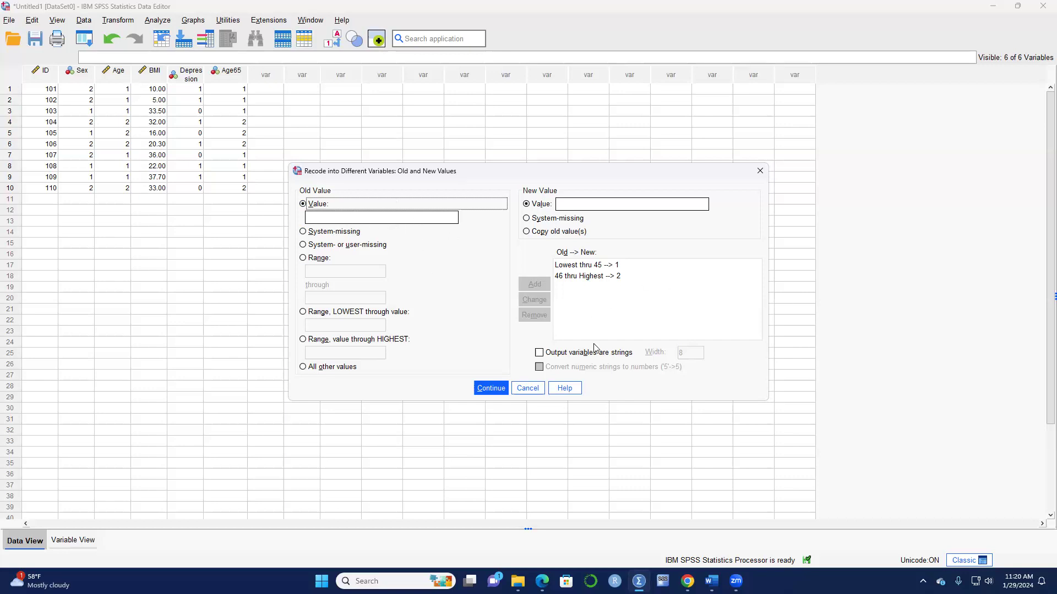
click(587, 265)
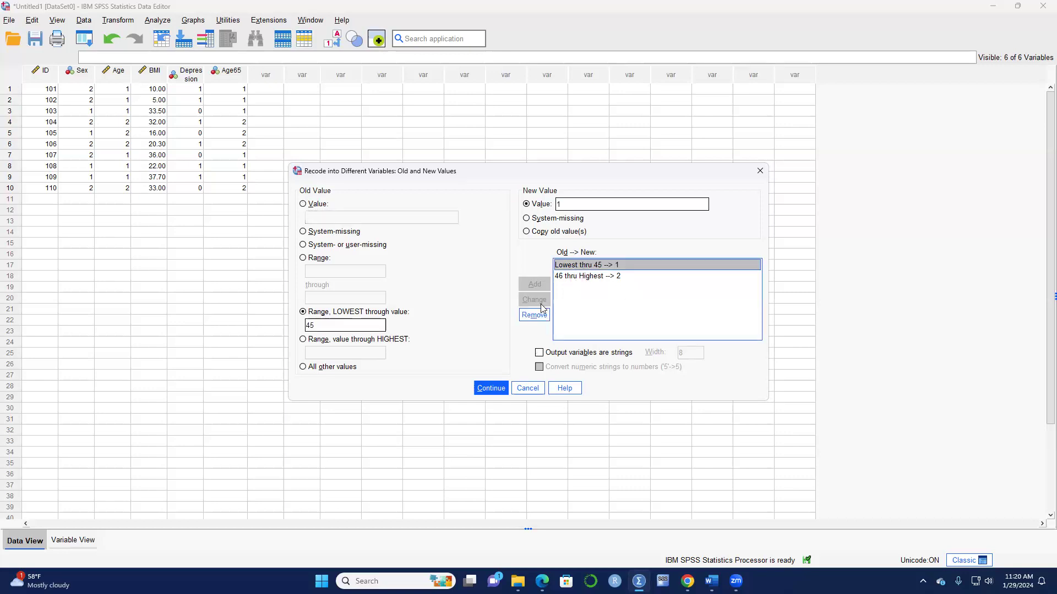
click(533, 315)
click(587, 266)
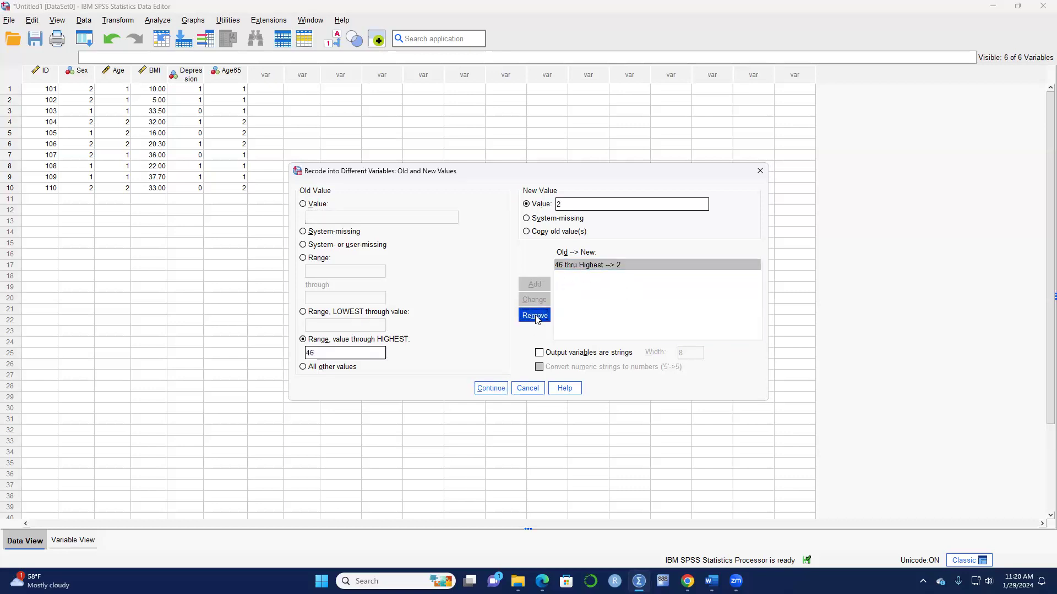
click(534, 315)
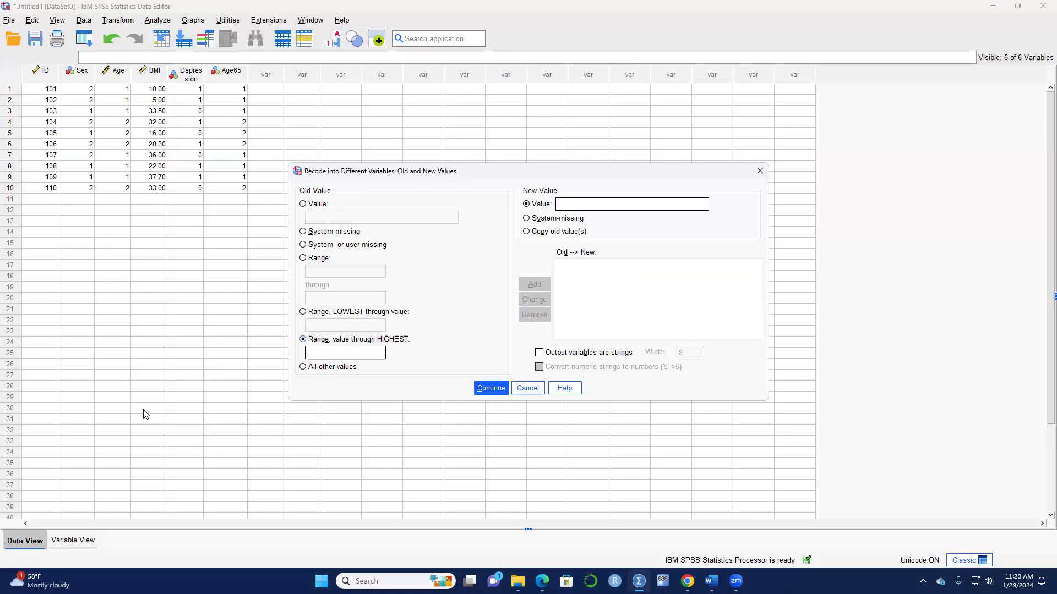
Add single-value mappings 1 → 0 and 2 → 1, then run the recode creating SexNew.
click(303, 204)
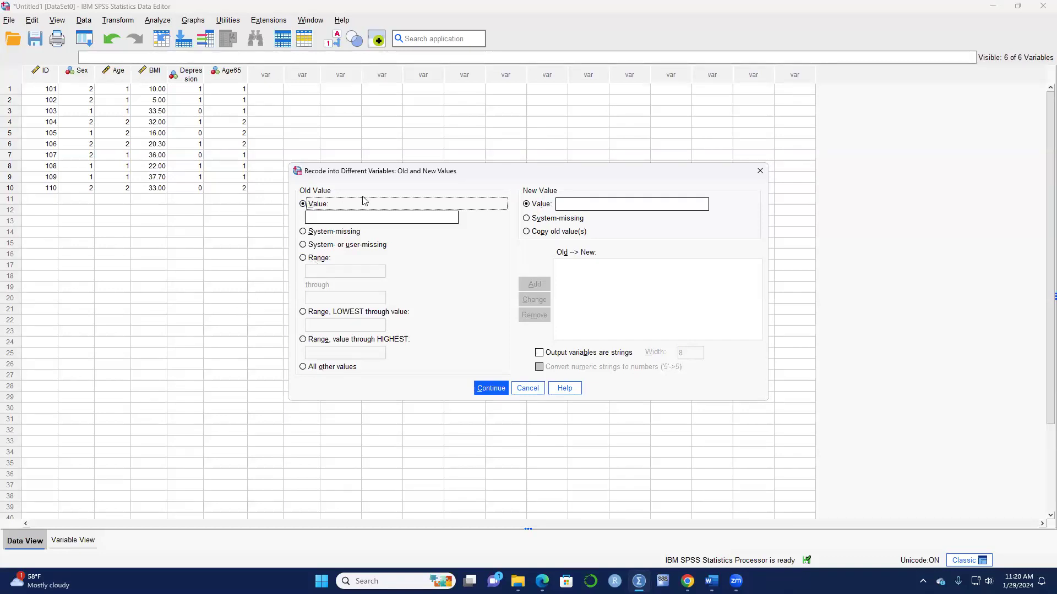
click(350, 217)
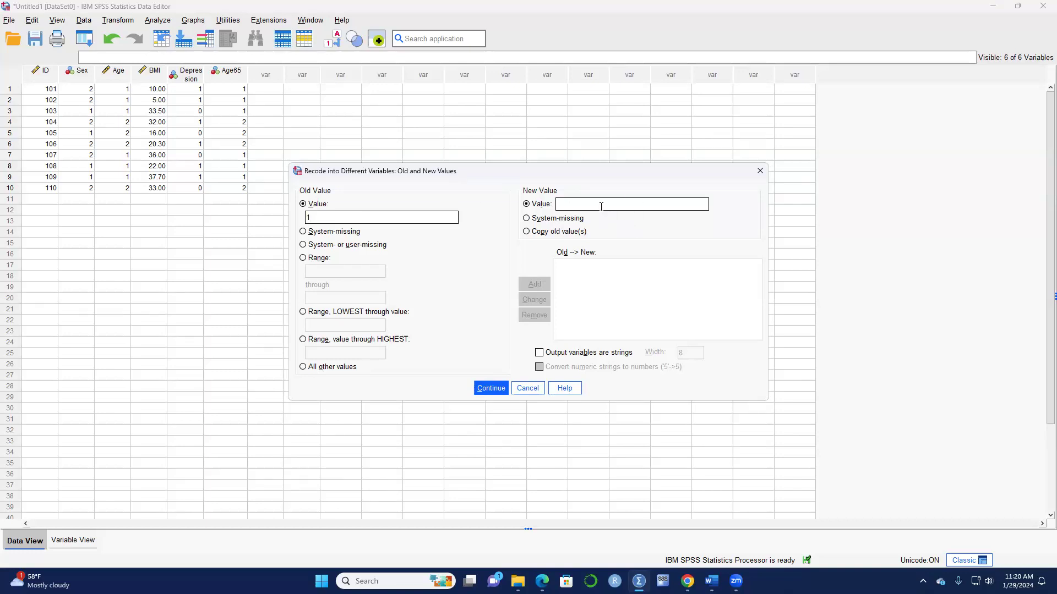
text(0)
click(532, 285)
click(582, 206)
text(1)
click(538, 285)
click(497, 387)
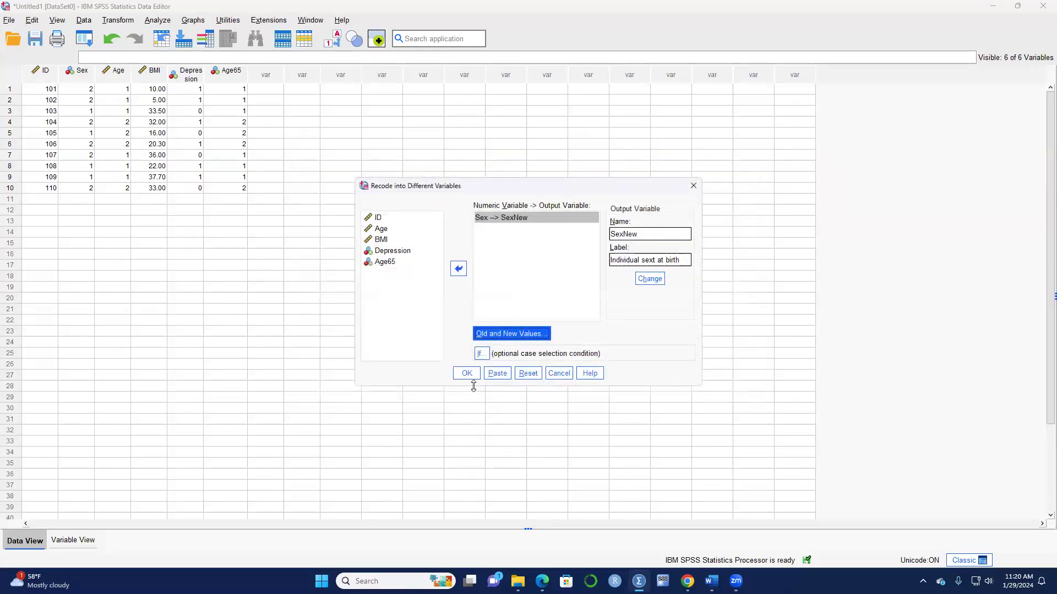
click(465, 373)
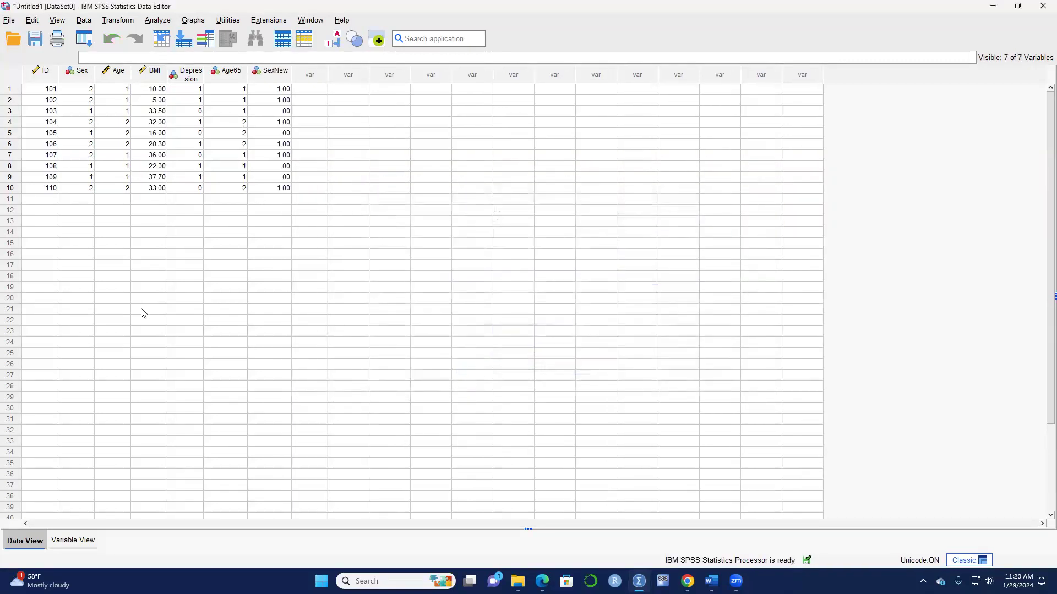
Set SexNew's decimal places to 0 in Variable View.
click(71, 541)
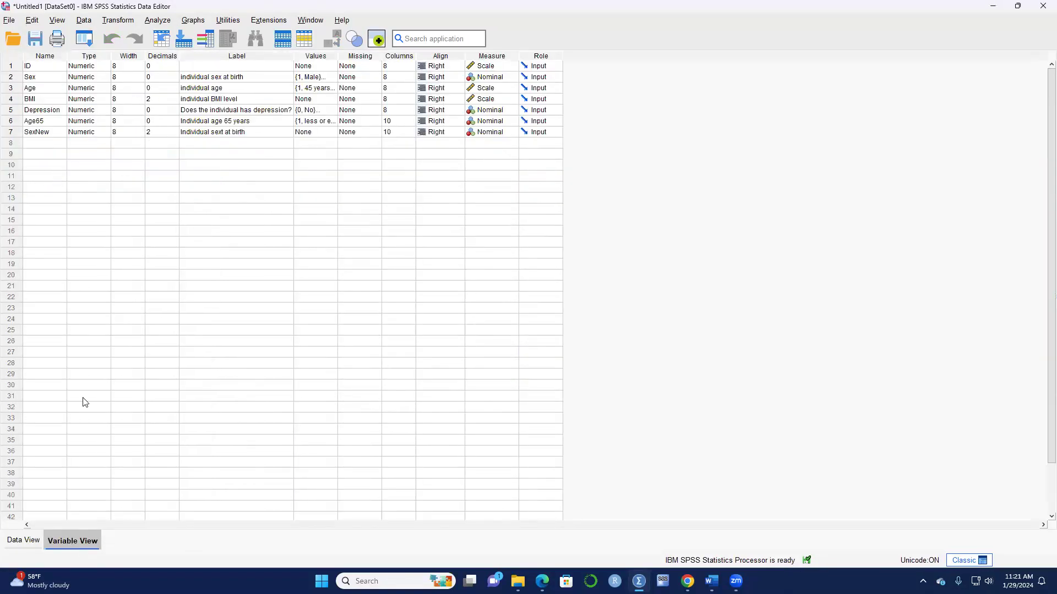
click(175, 134)
click(175, 134)
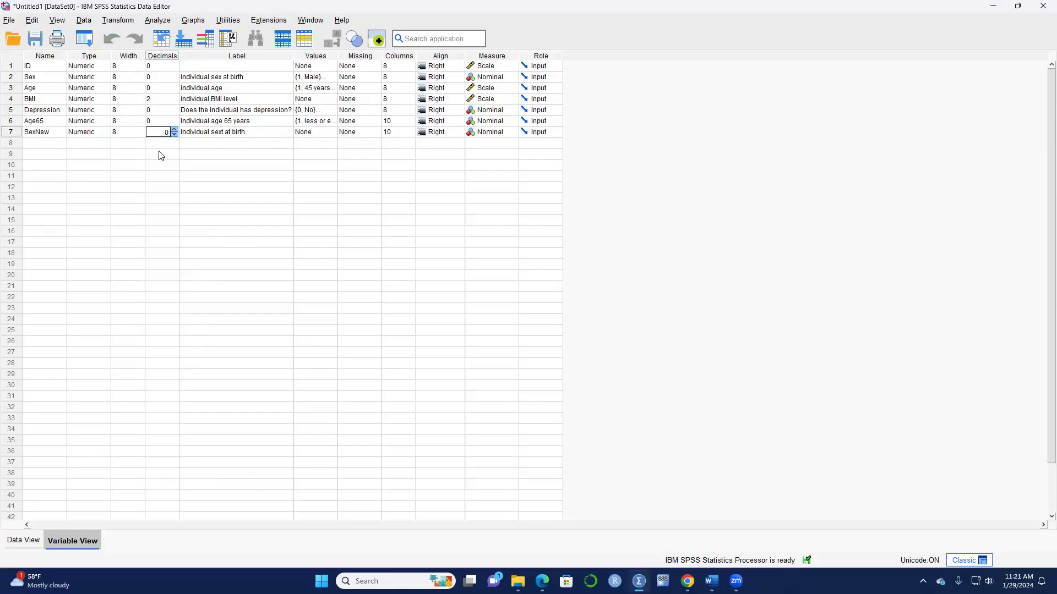
Add SexNew value labels 0 = Male and 1 = Female.
click(333, 135)
click(333, 134)
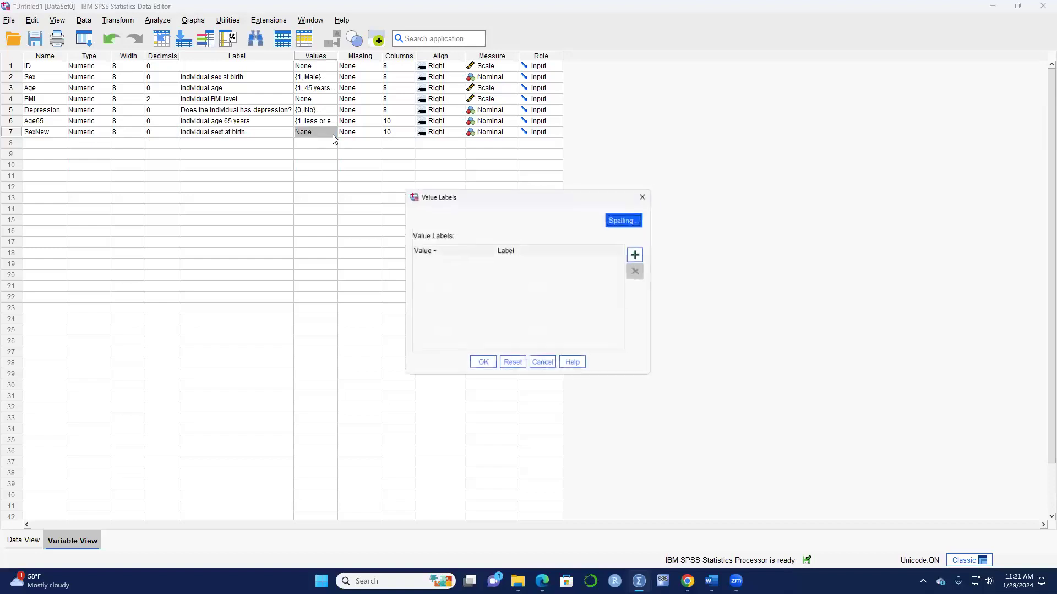
click(638, 254)
text(0)
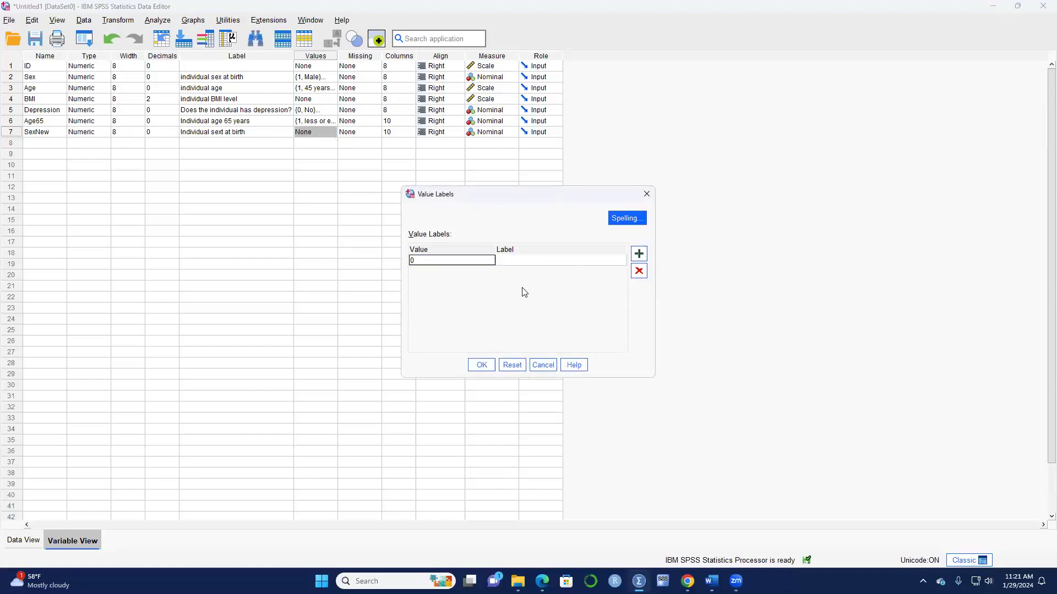
key(Tab)
text(M)
key(Caps_Lock)
text(ales)
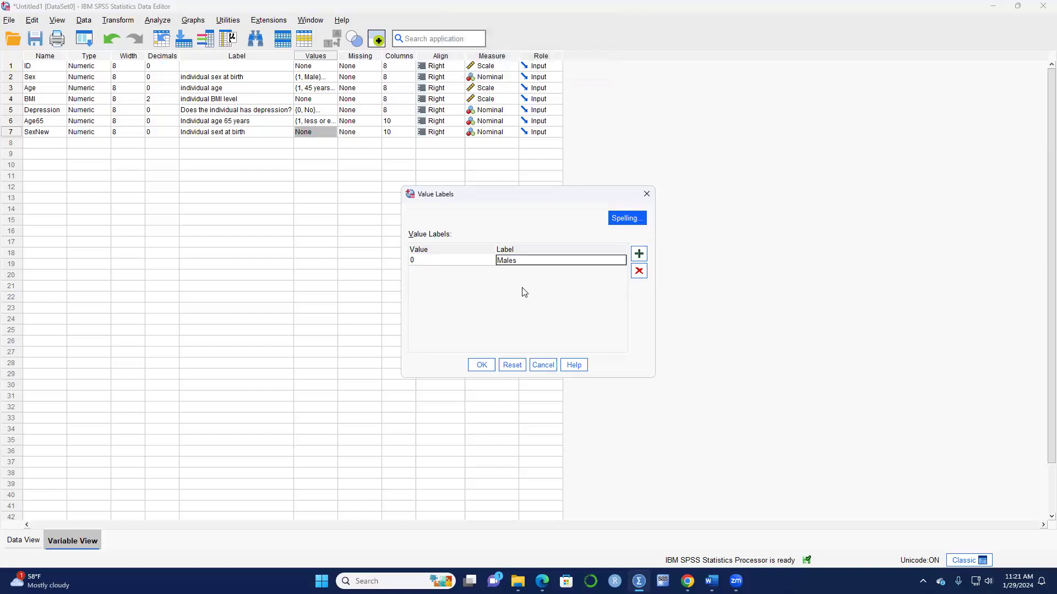
click(639, 254)
text(1)
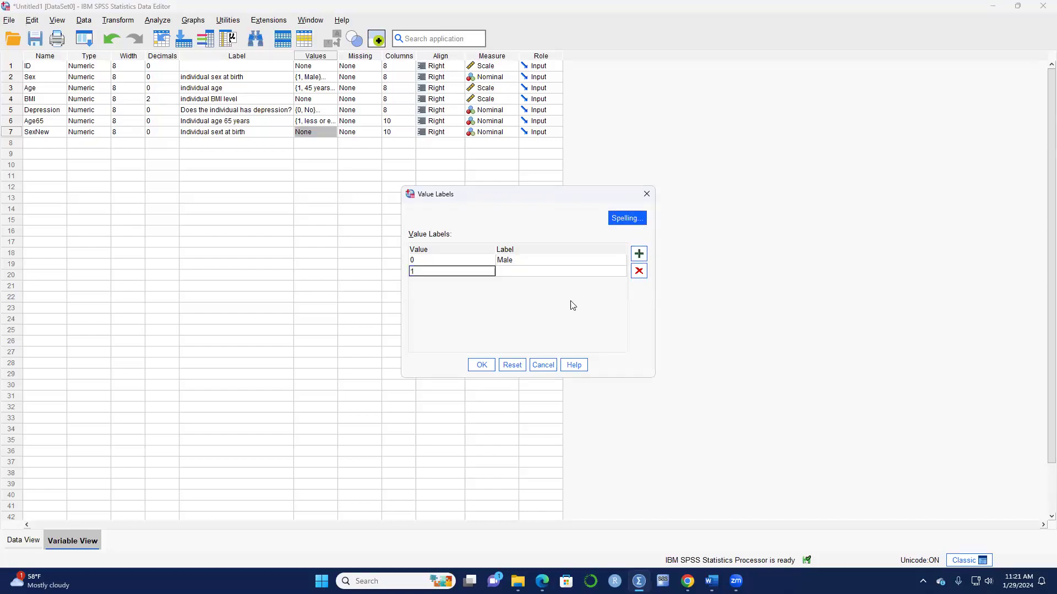
click(575, 277)
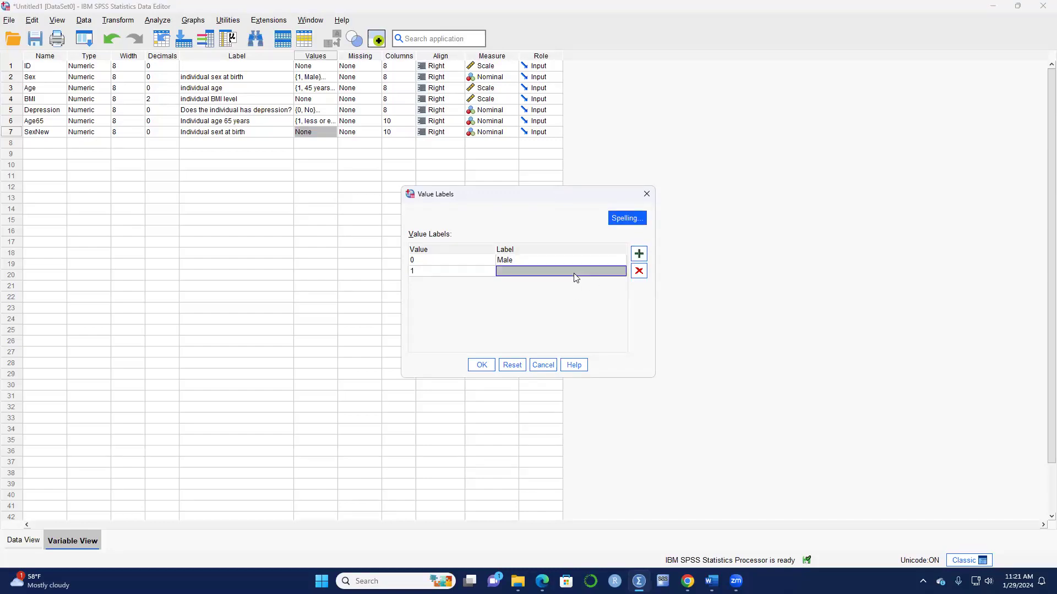
text(Fem)
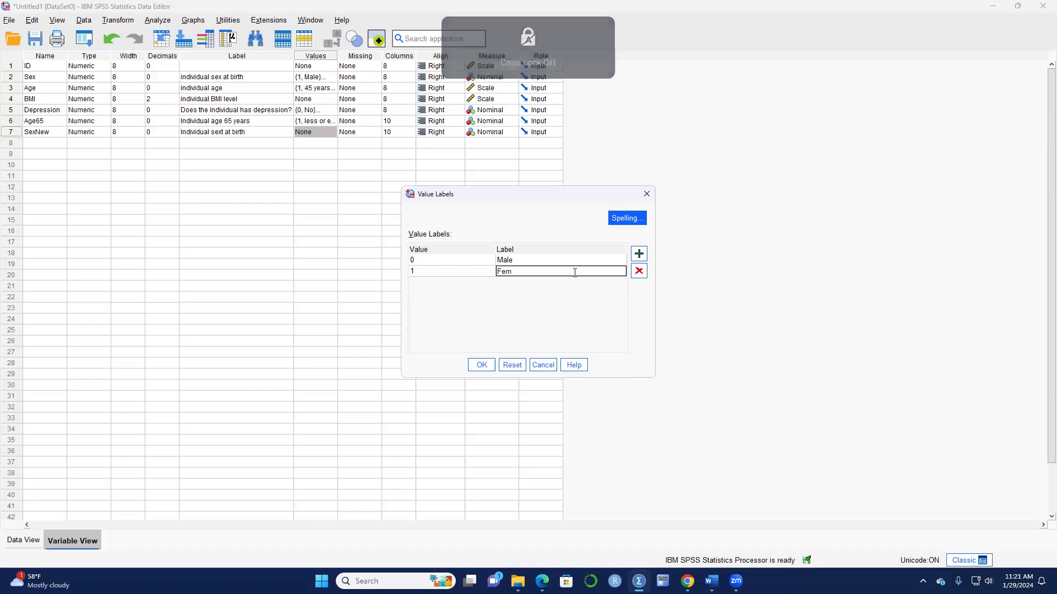
text(ai)
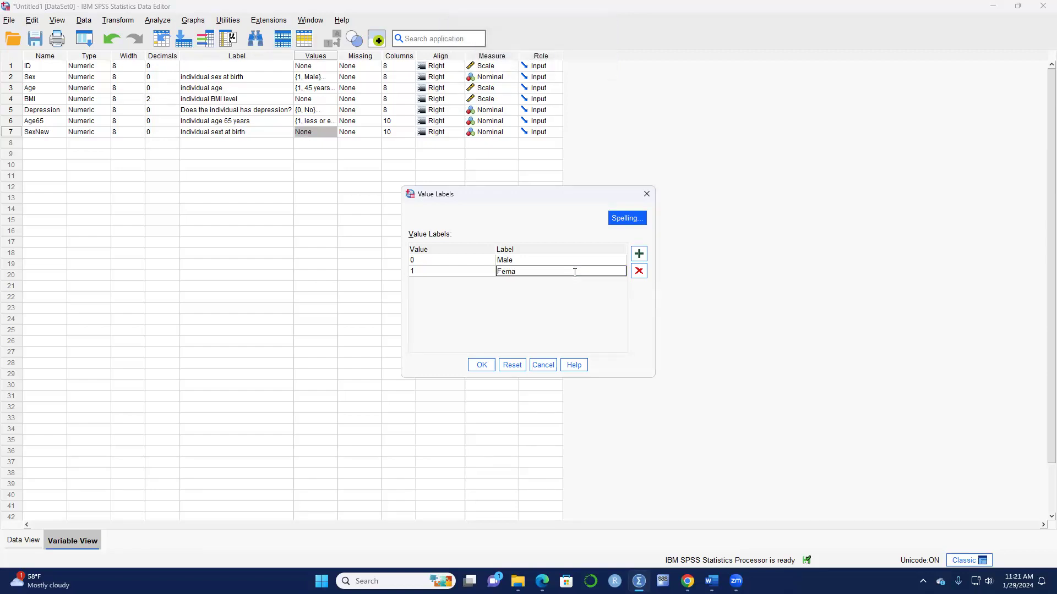
click(481, 365)
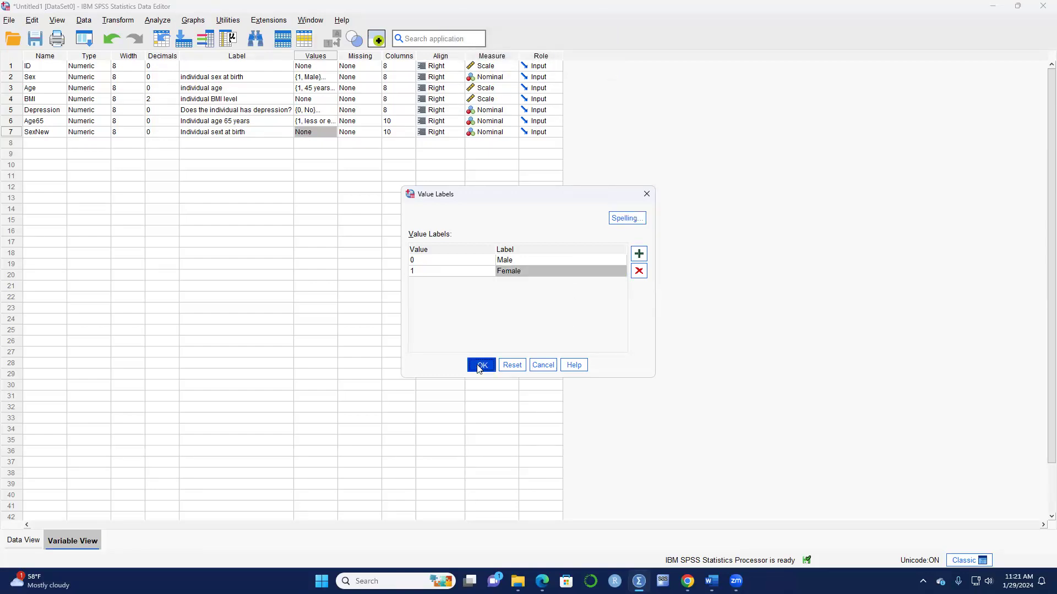
In Data View, toggle value labels on to check SexNew's Male/Female labels, then back to 0/1 codes.
click(20, 541)
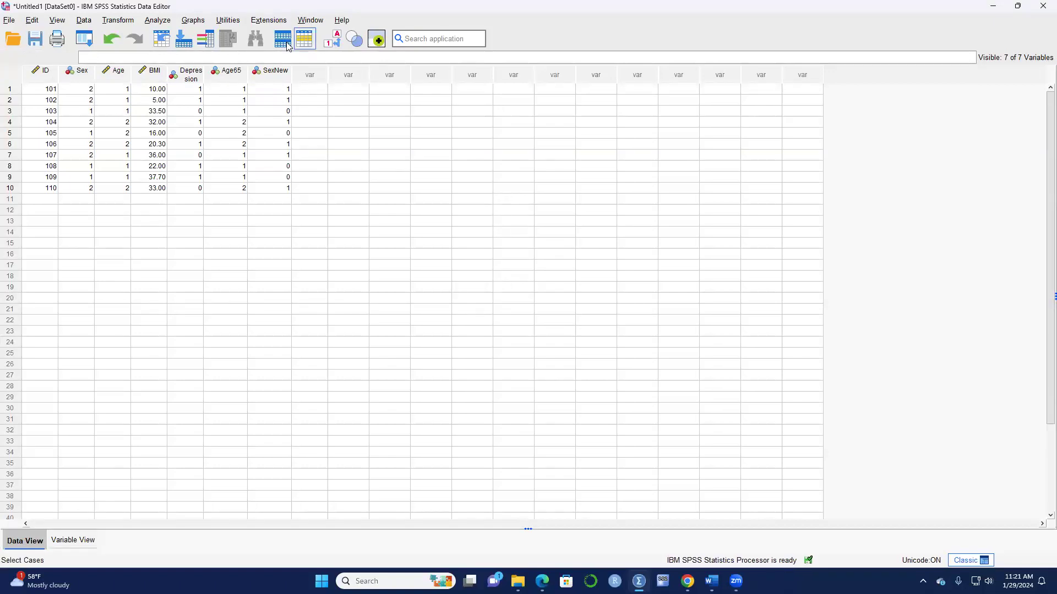
click(335, 43)
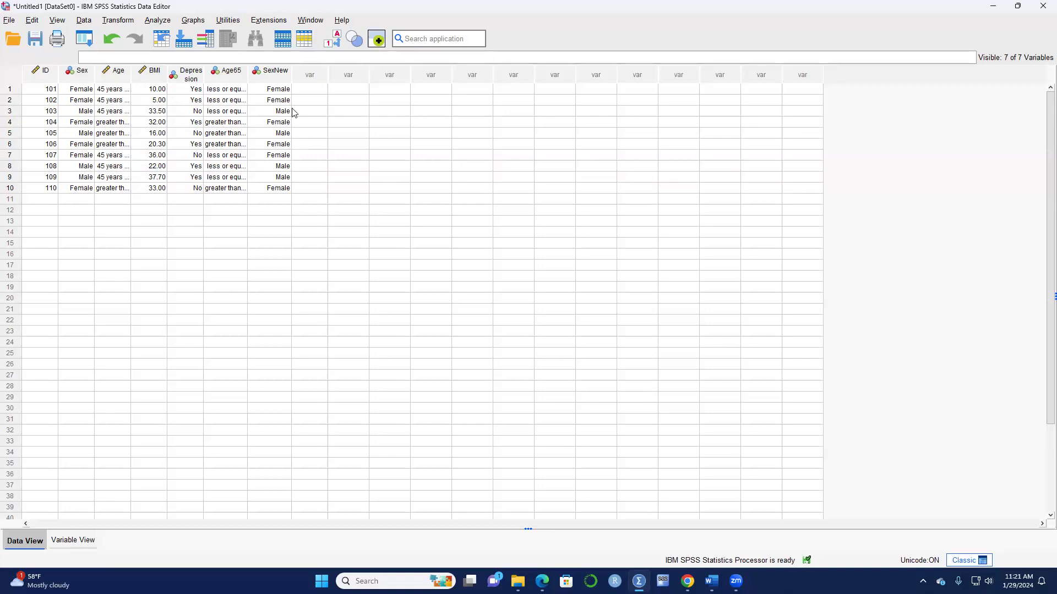
click(332, 41)
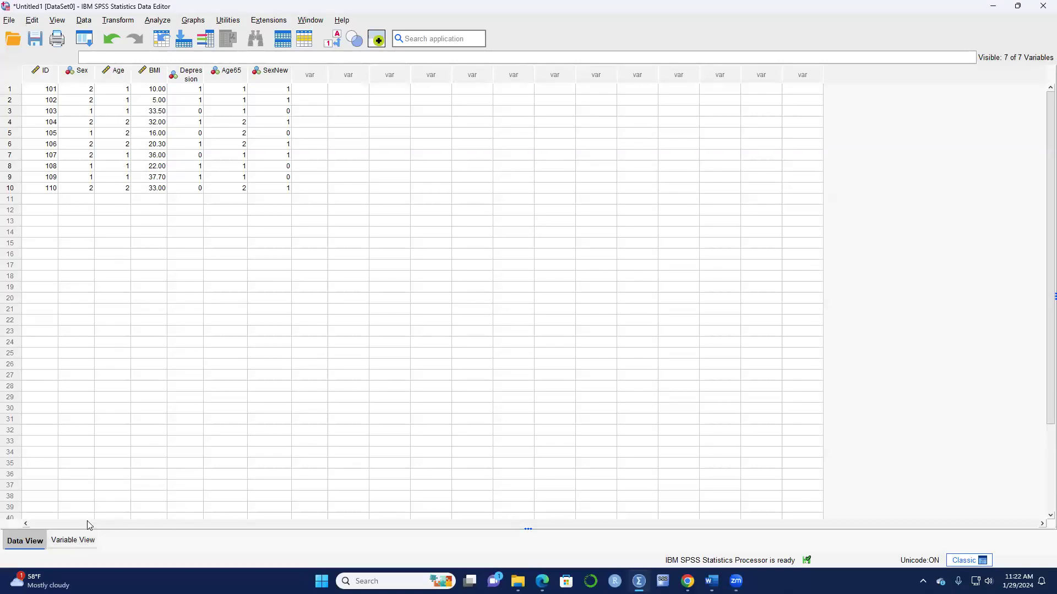
click(109, 22)
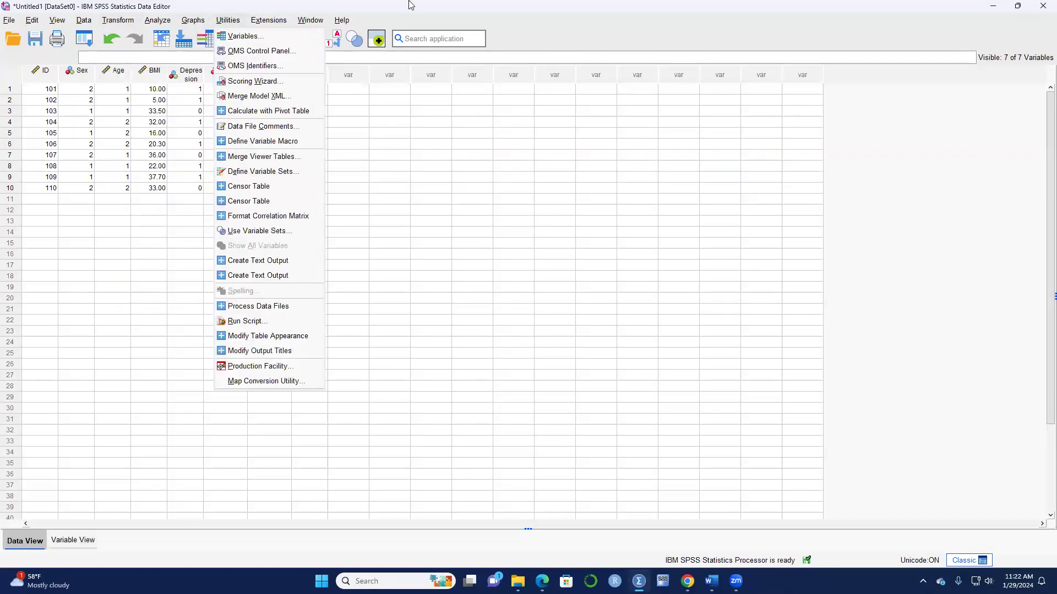
click(390, 9)
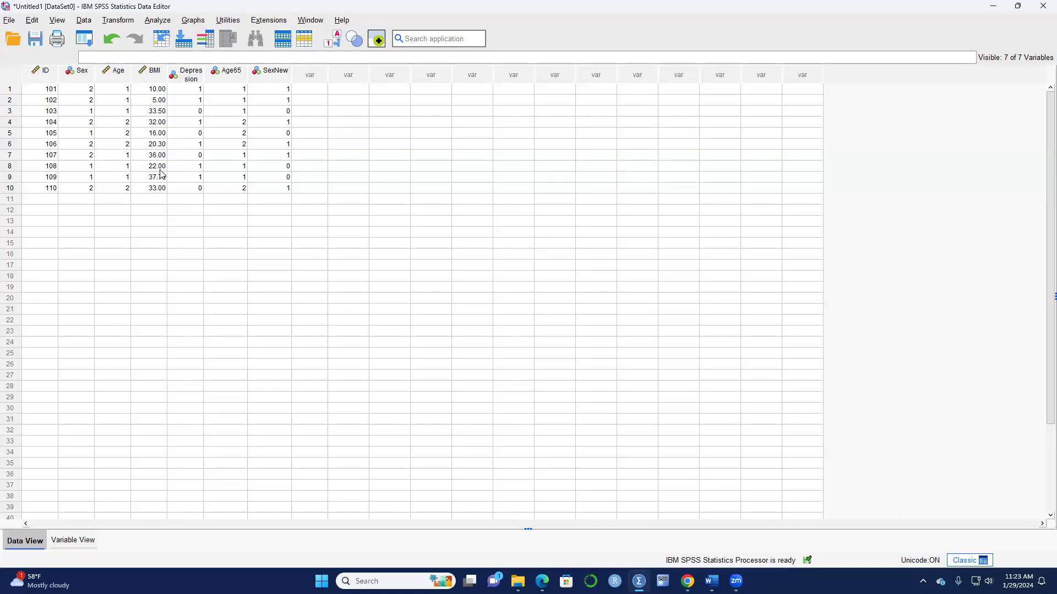
In Recode into Different Variables, replace the Sex→SexNew pairing with BMI.
click(117, 22)
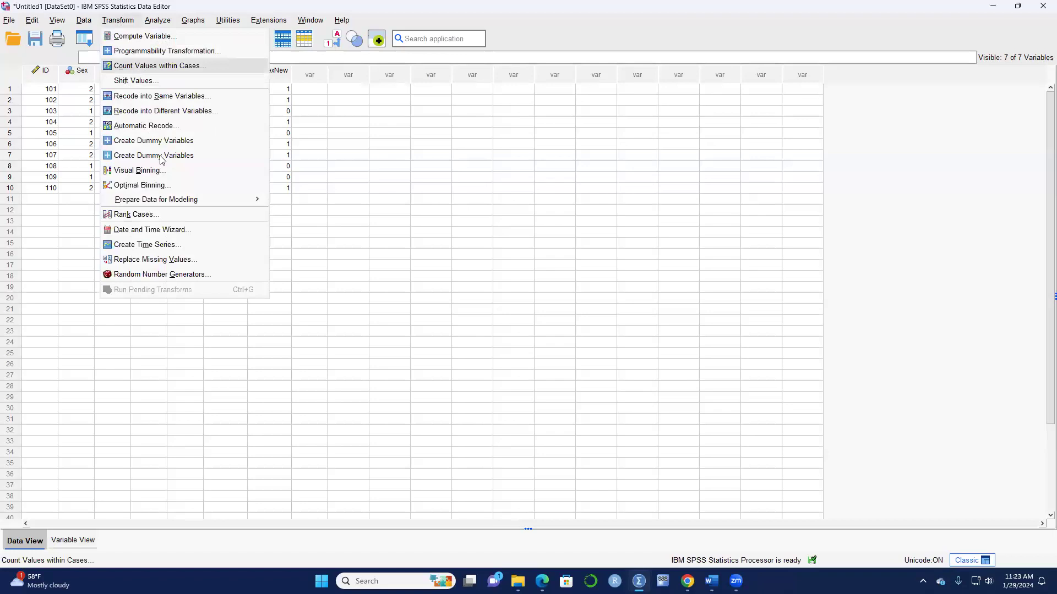
click(136, 112)
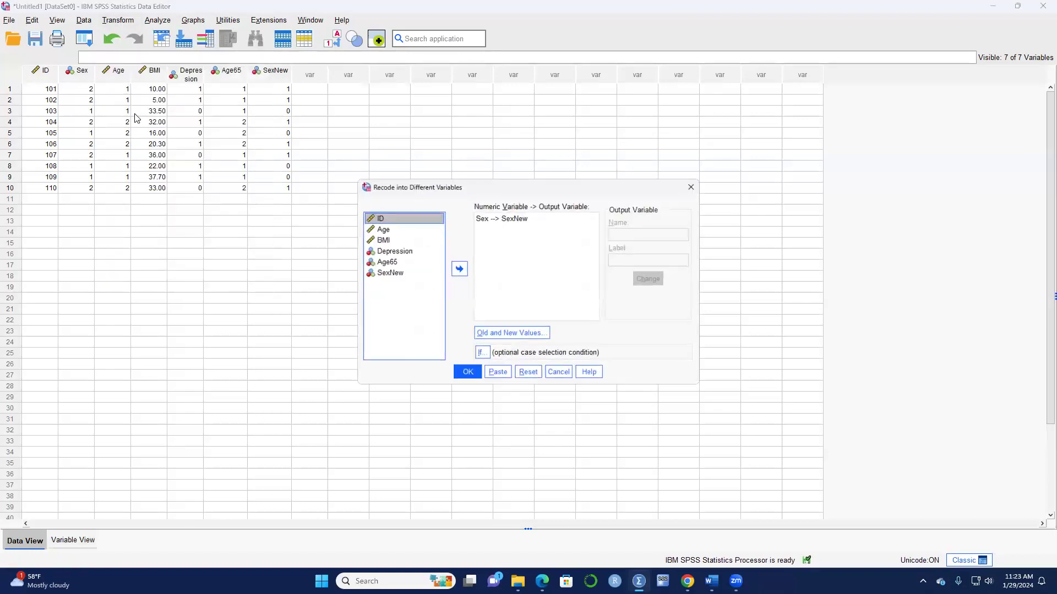
click(496, 219)
click(457, 269)
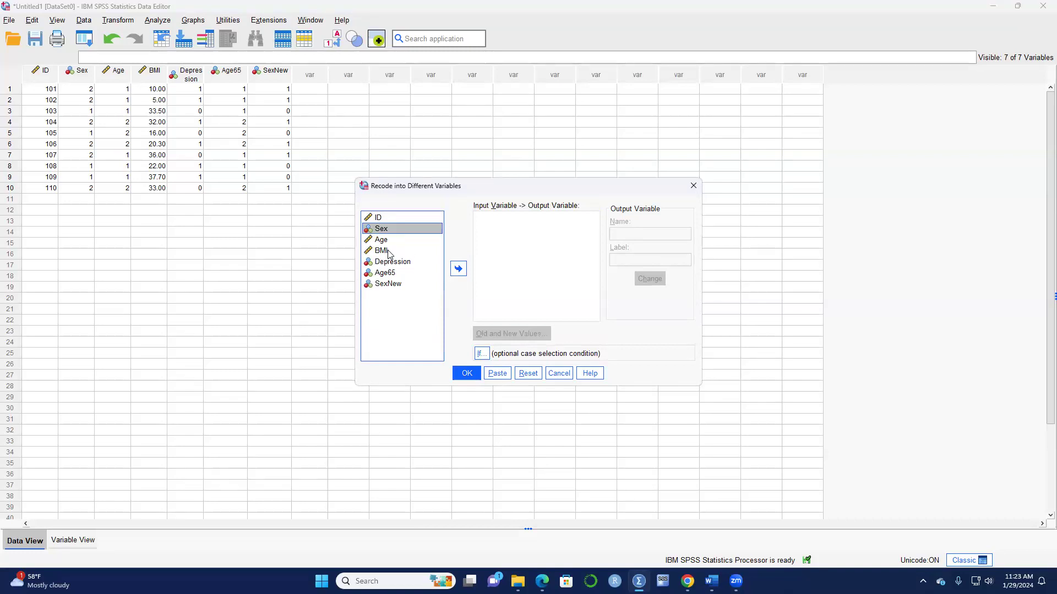
click(389, 252)
click(458, 269)
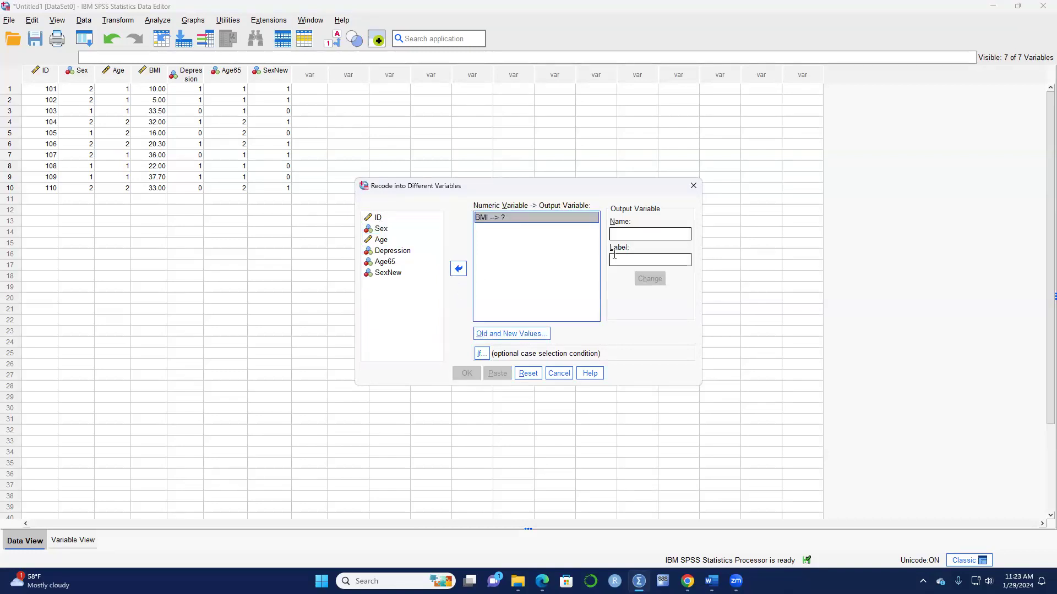
Name BMI's output variable BMIObesse with label 'Are you obese?' and apply the change.
click(638, 238)
text(BMI)
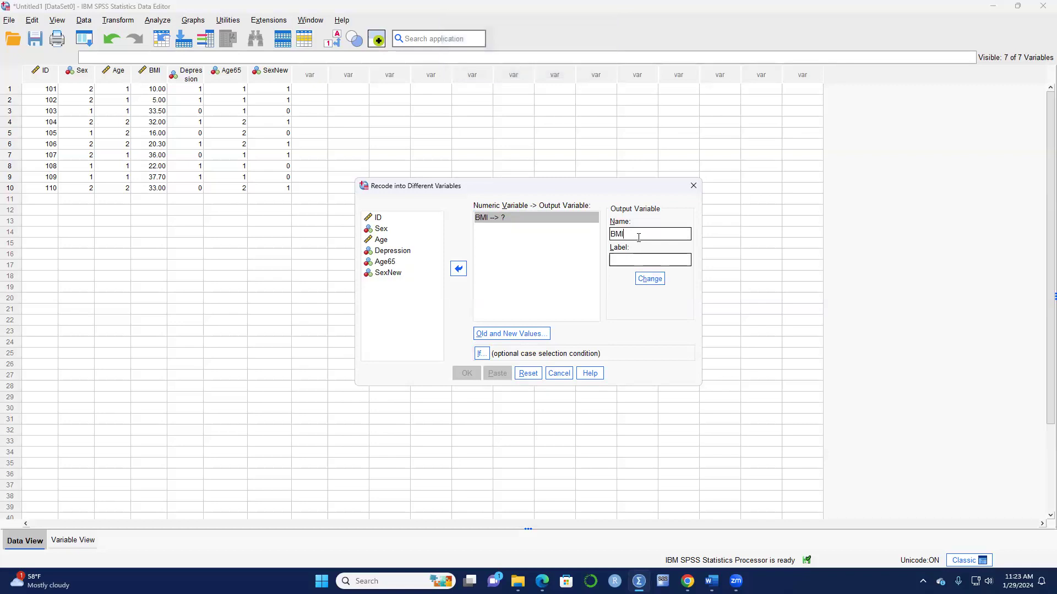
key(Caps_Lock)
text(bese)
click(638, 258)
key(Caps_Lock)
text(A)
key(Caps_Lock)
text(re )
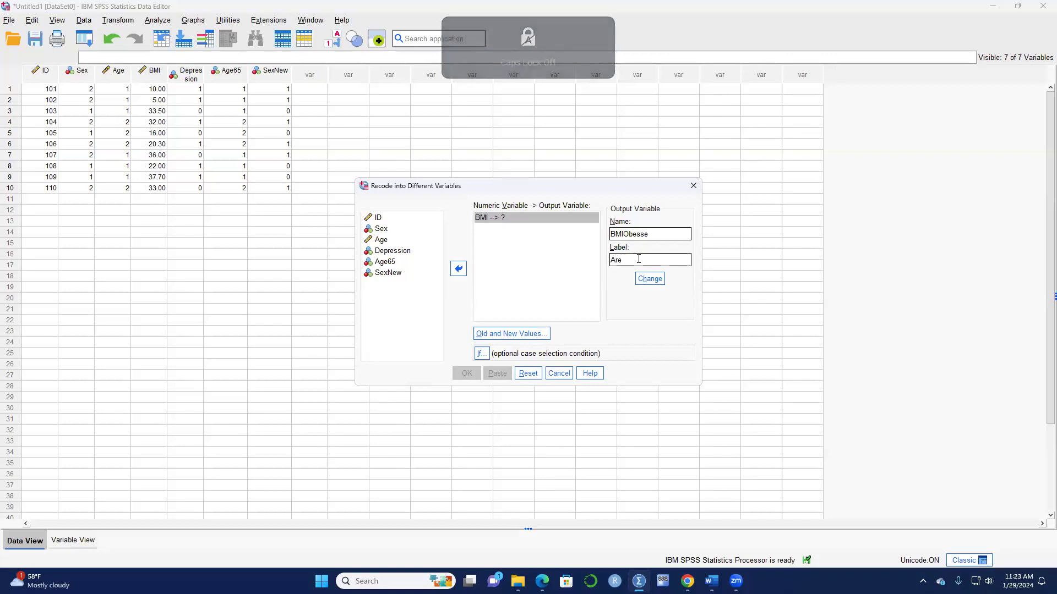
text(y)
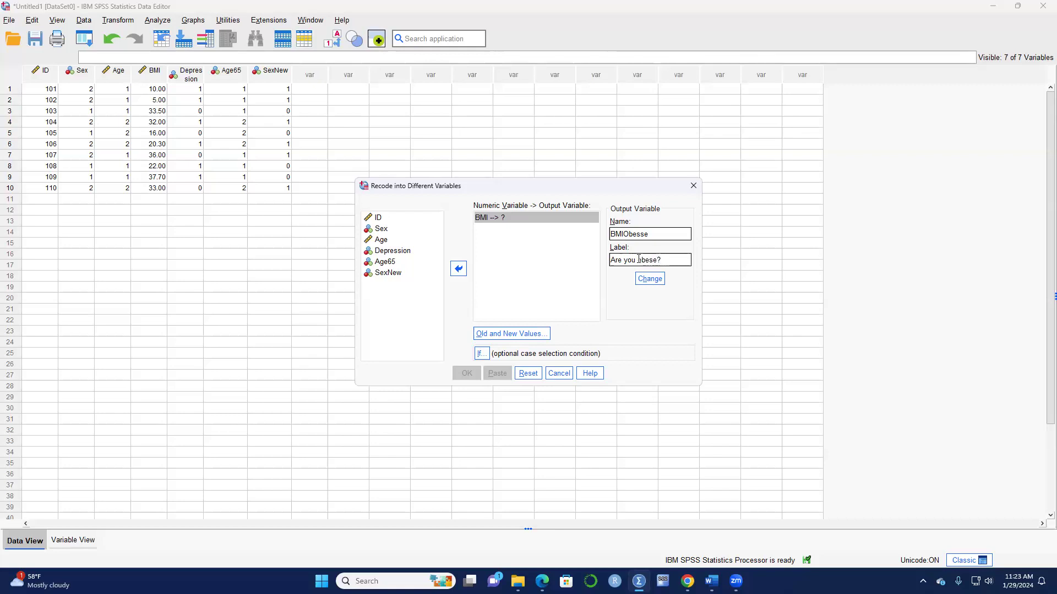
click(650, 277)
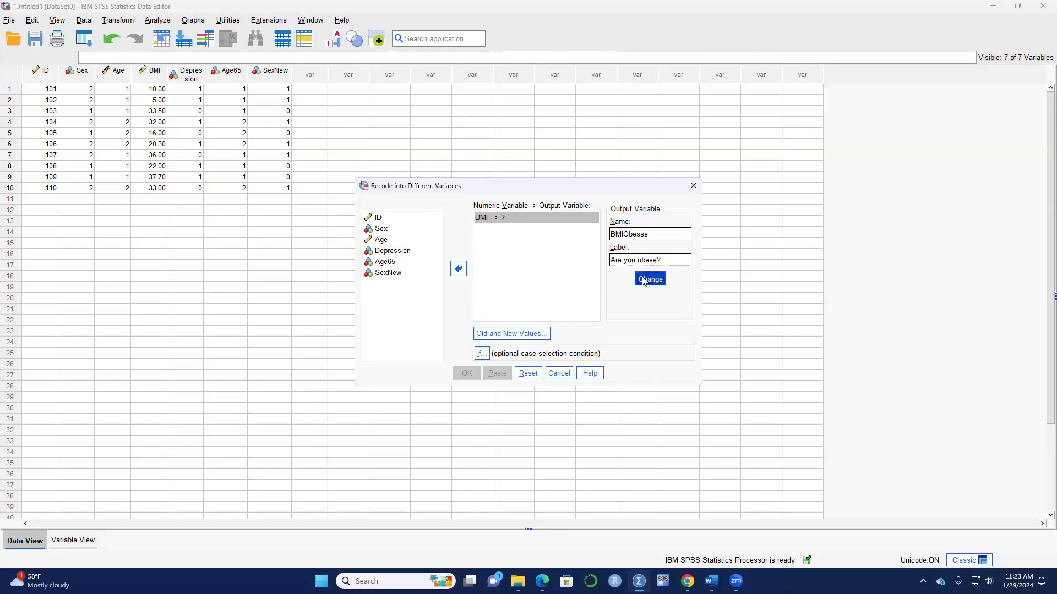
In Old and New Values, remove the leftover 1 → 0 and 2 → 1 rules.
click(497, 336)
click(561, 265)
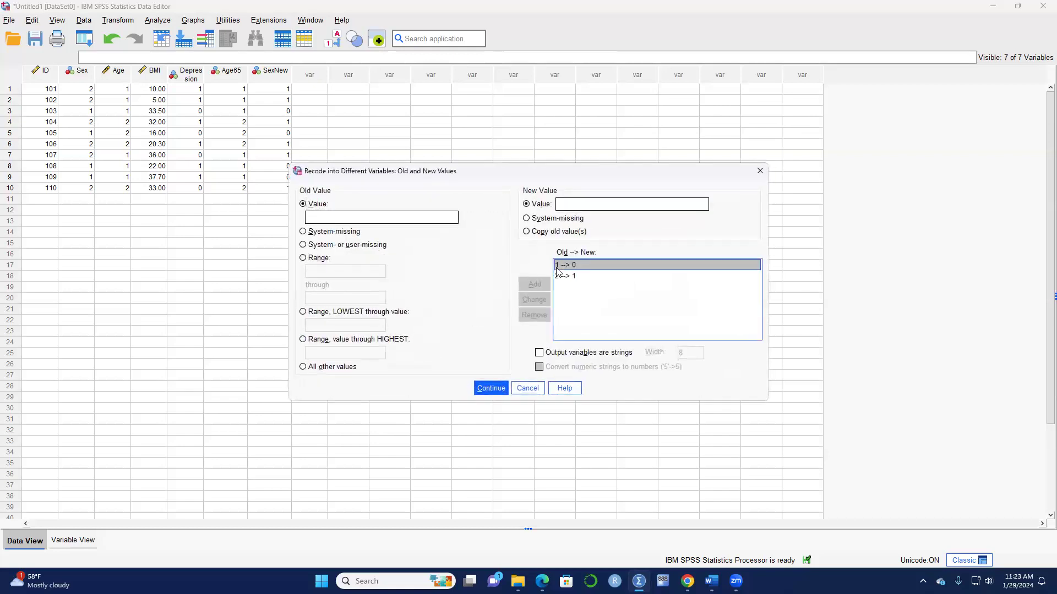
click(527, 314)
click(571, 267)
click(535, 315)
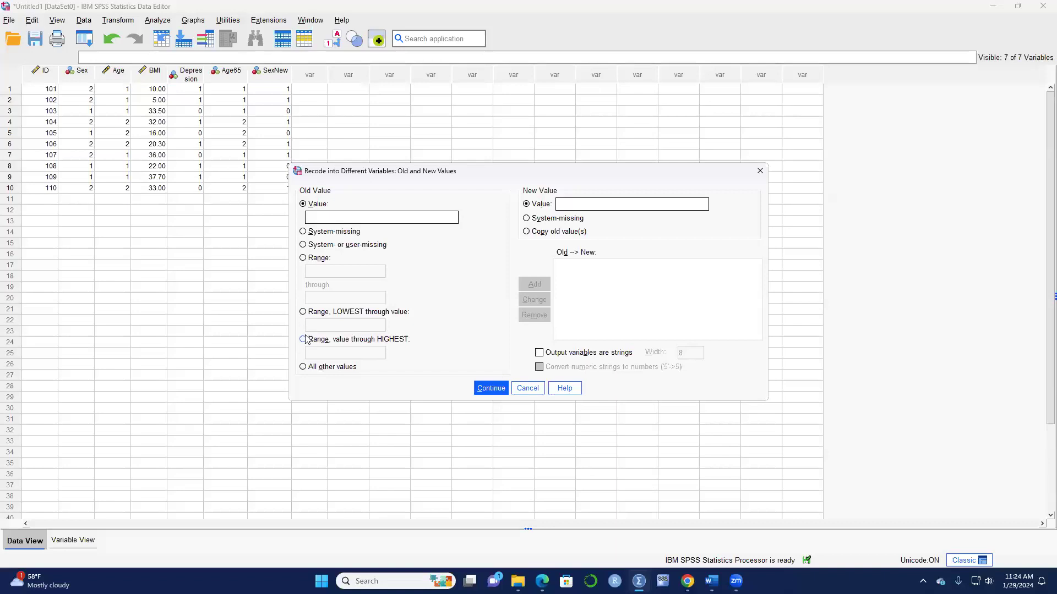
Add recode rules Lowest thru 30 → 0 and 31 thru Highest → 1, then continue.
click(303, 313)
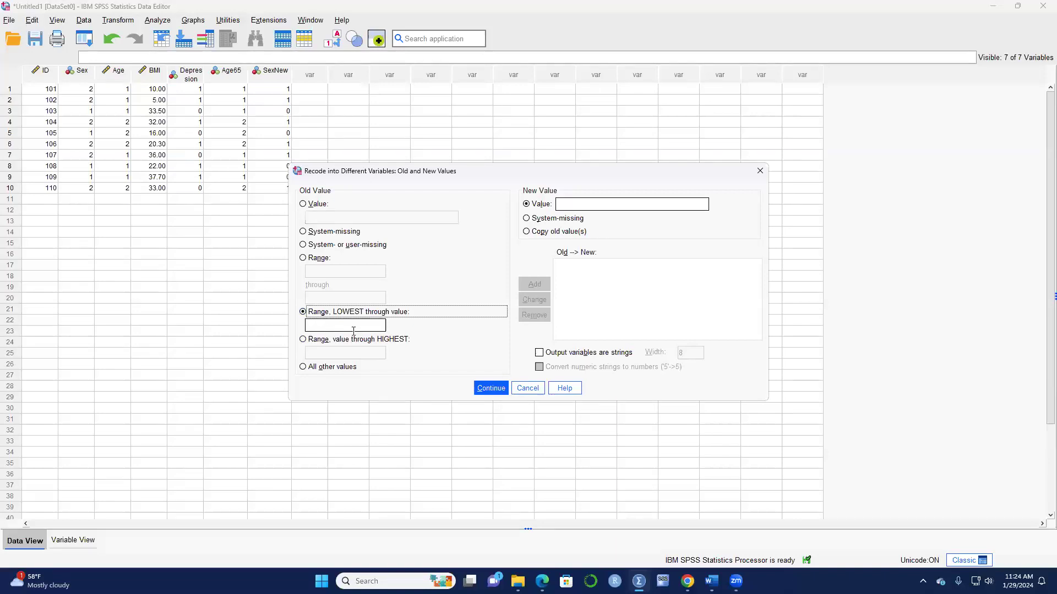
click(360, 329)
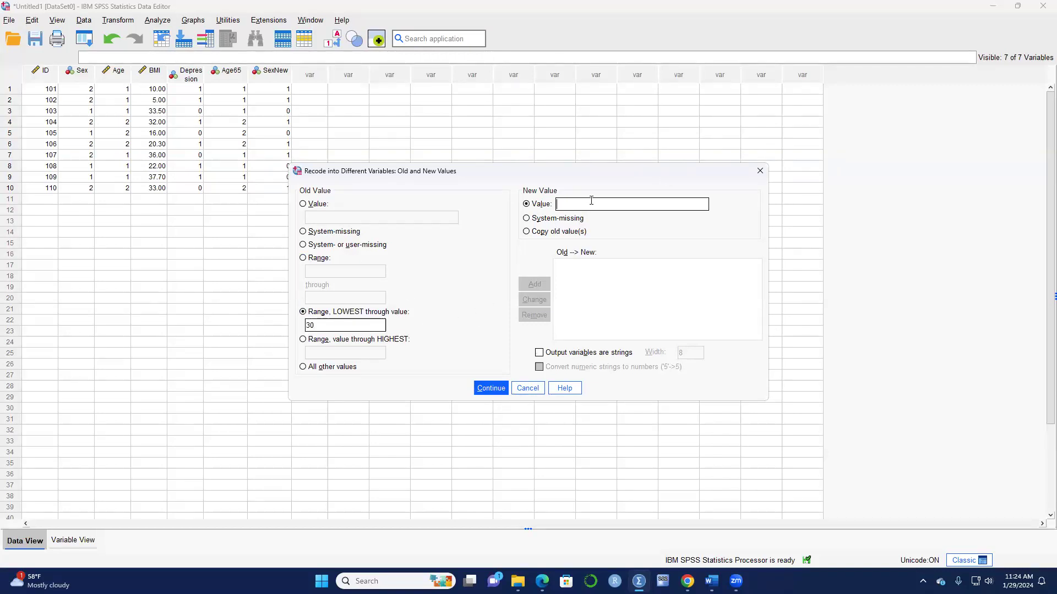
text(0)
click(534, 284)
click(303, 340)
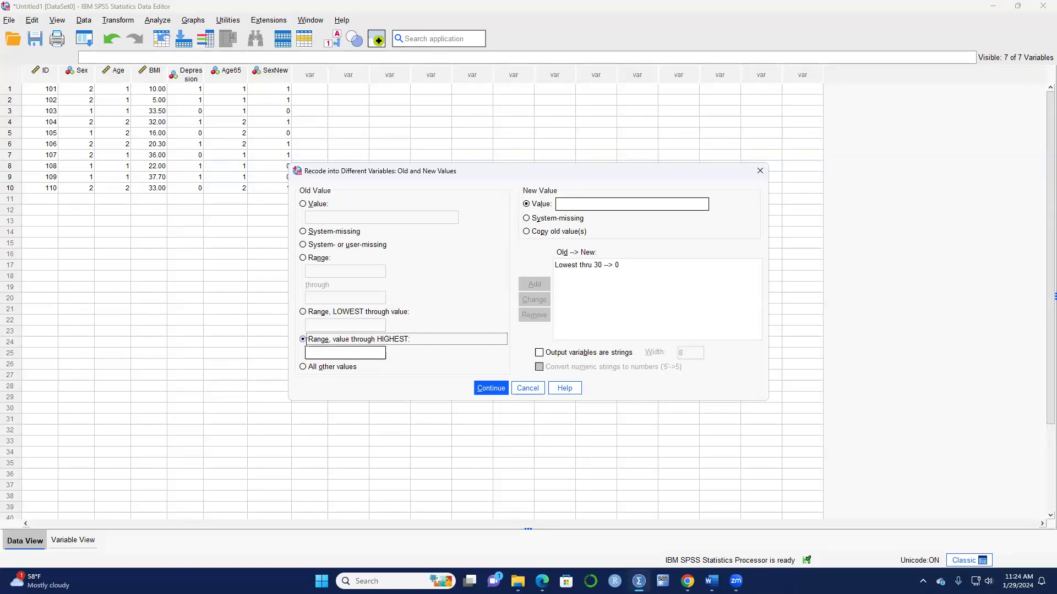
click(360, 352)
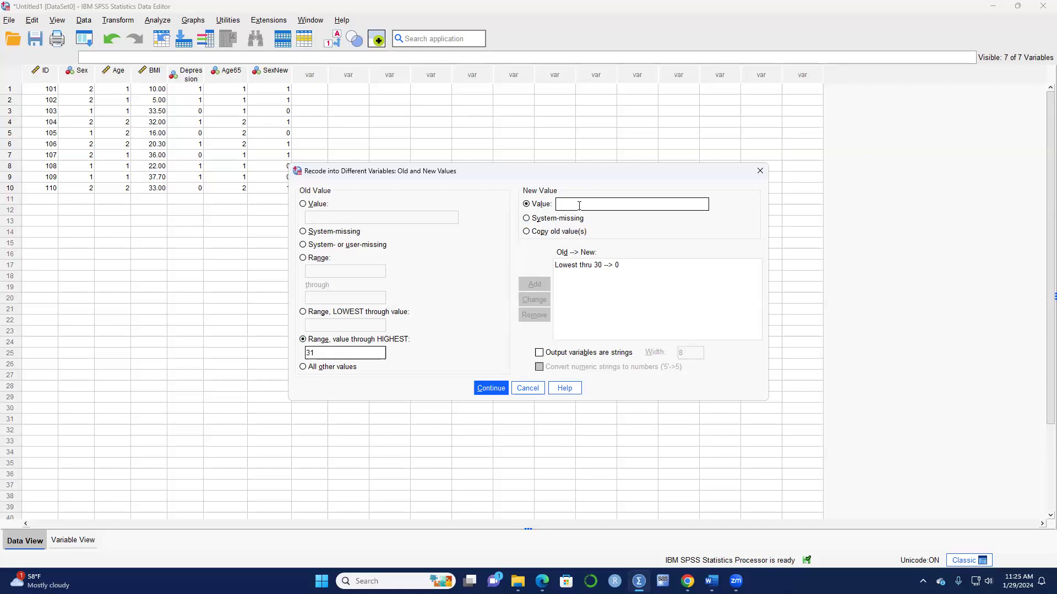
text(1)
click(525, 286)
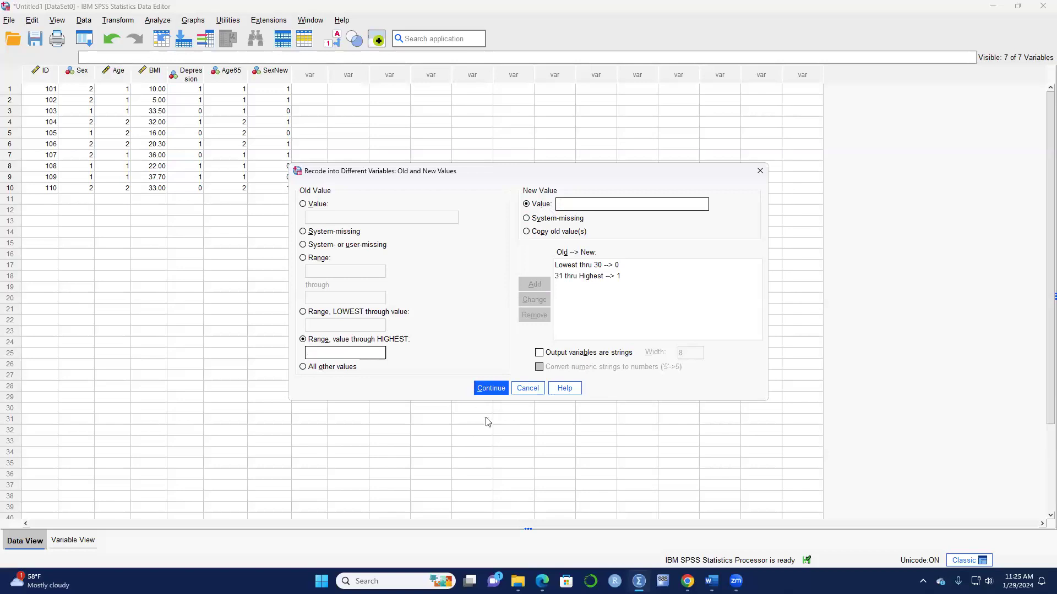
click(489, 388)
Run the recode, then set BMIObesse decimals to 0 in Variable View.
click(464, 373)
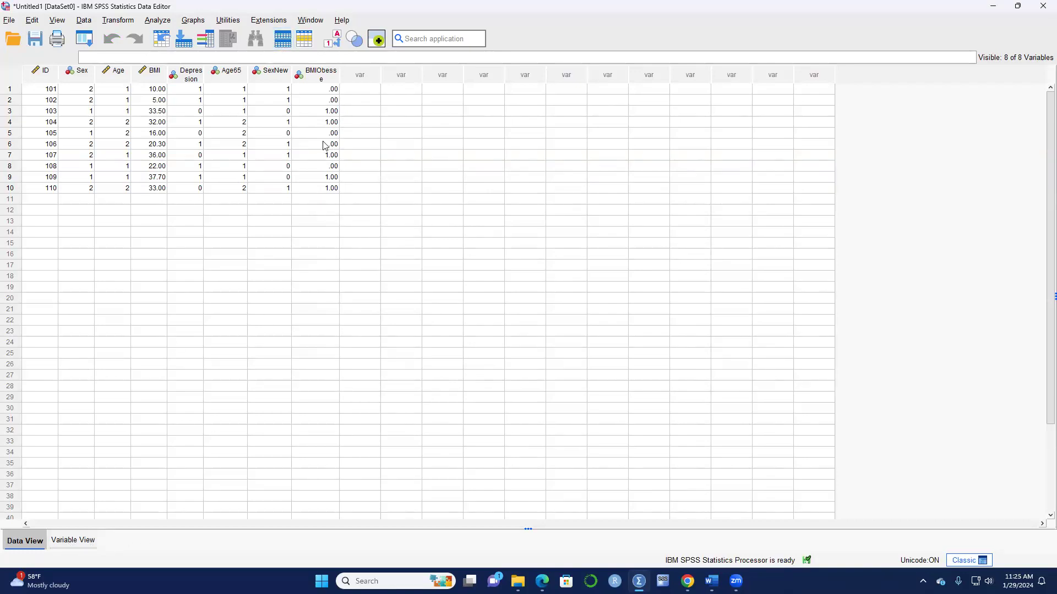
click(83, 545)
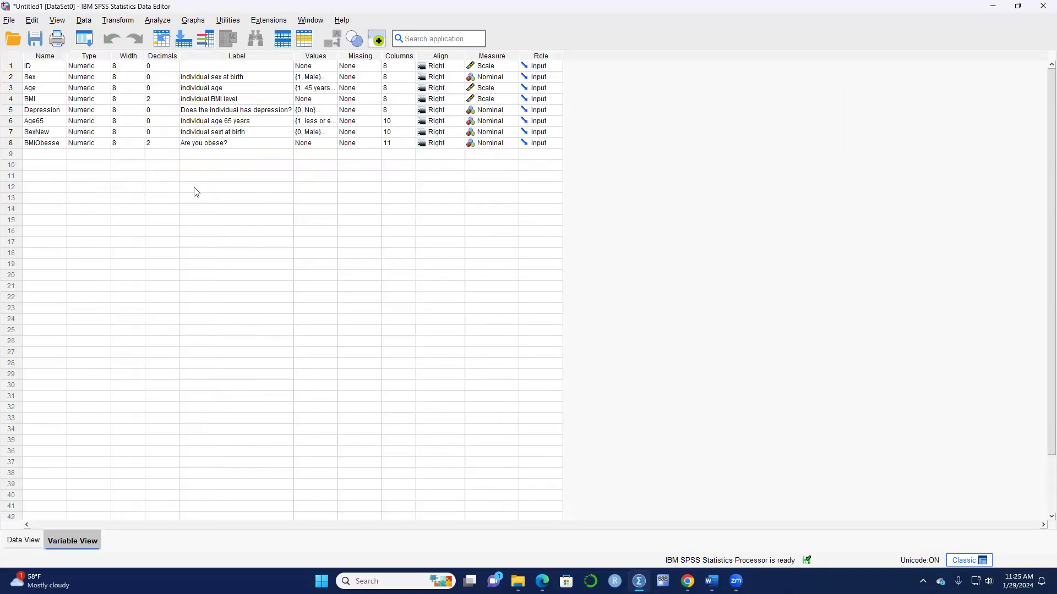
click(174, 146)
click(174, 146)
click(175, 145)
Give BMIObesse value labels 0 = Not Obese and 1 = Obese.
click(333, 143)
click(333, 143)
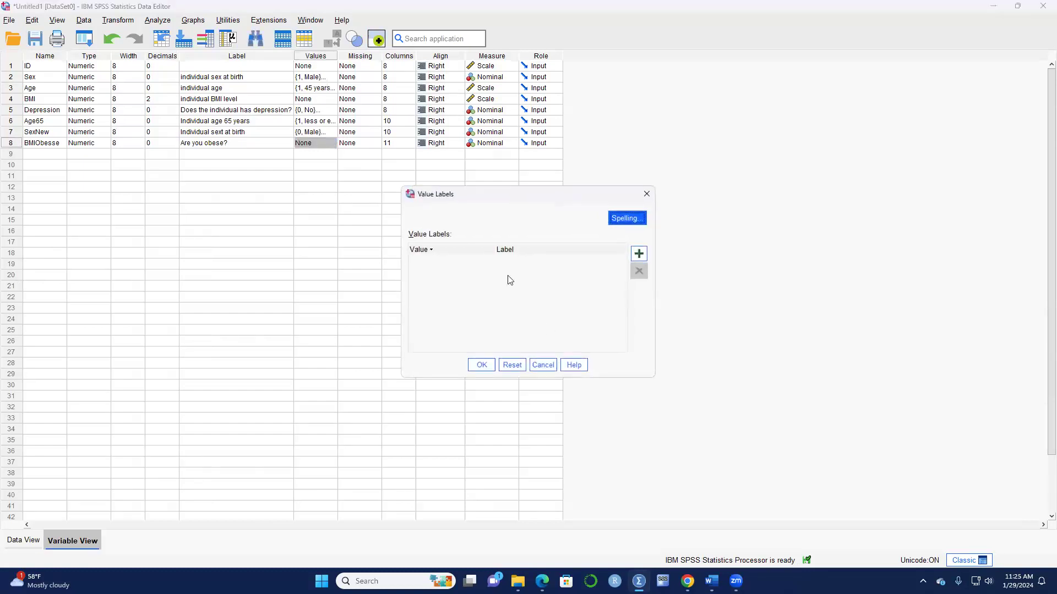
click(637, 254)
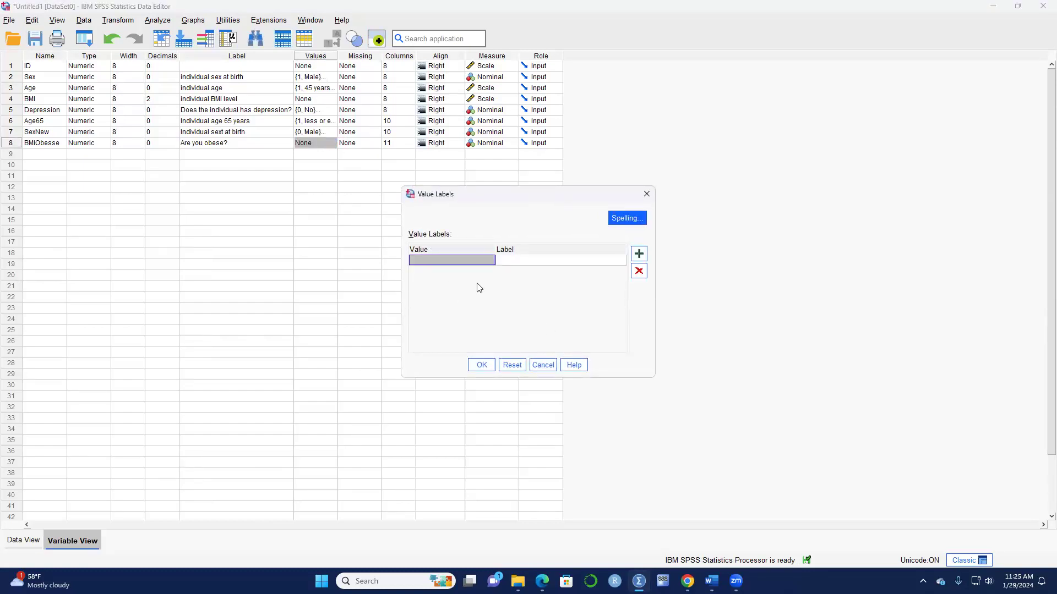
text(0)
click(552, 260)
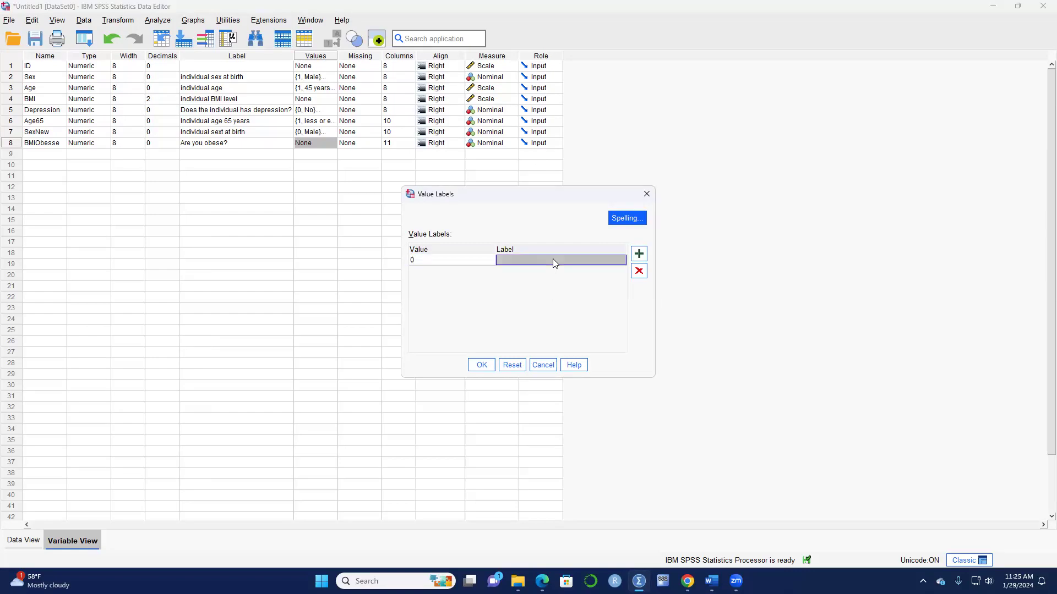
text(N)
key(Caps_Lock)
text(ot)
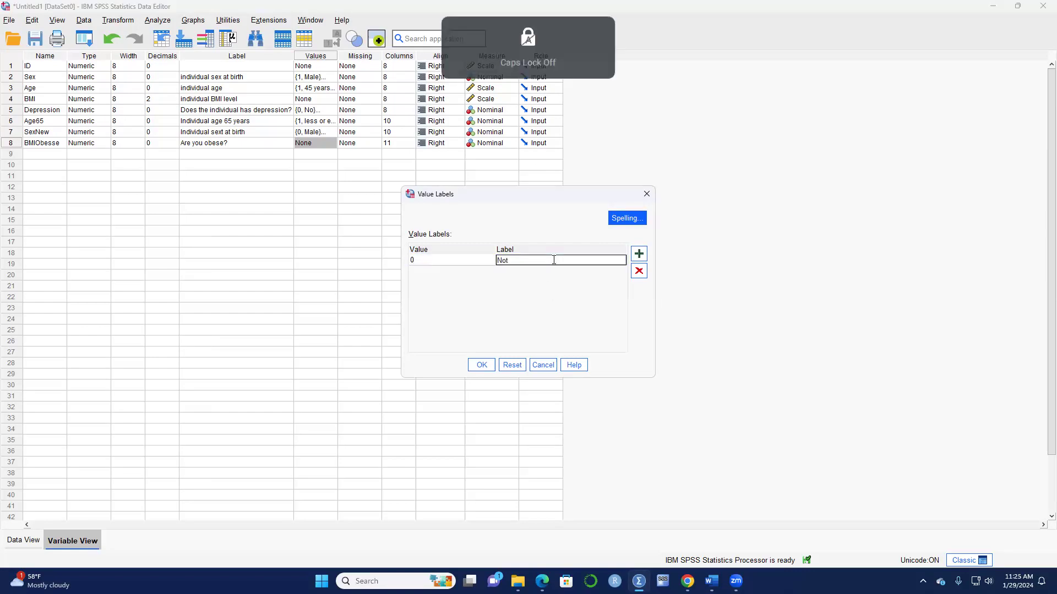
text( Obes)
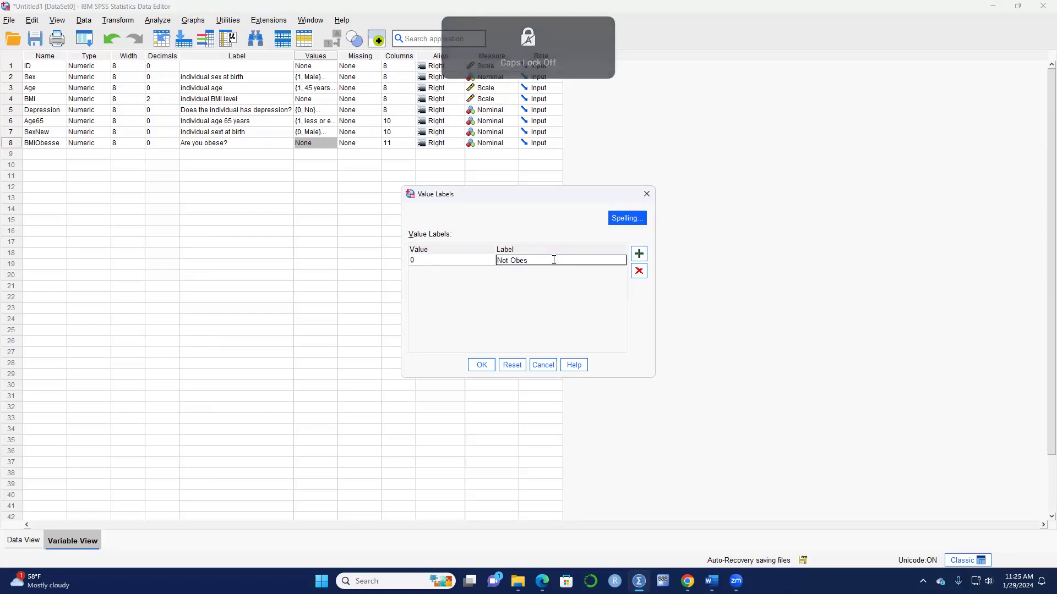
text(e)
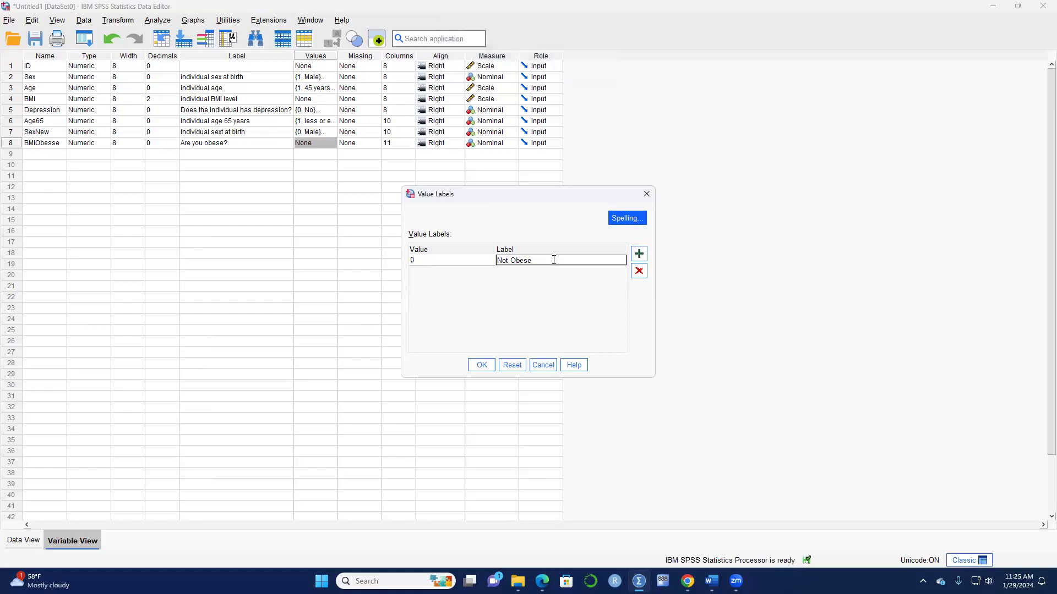
click(639, 254)
text(1)
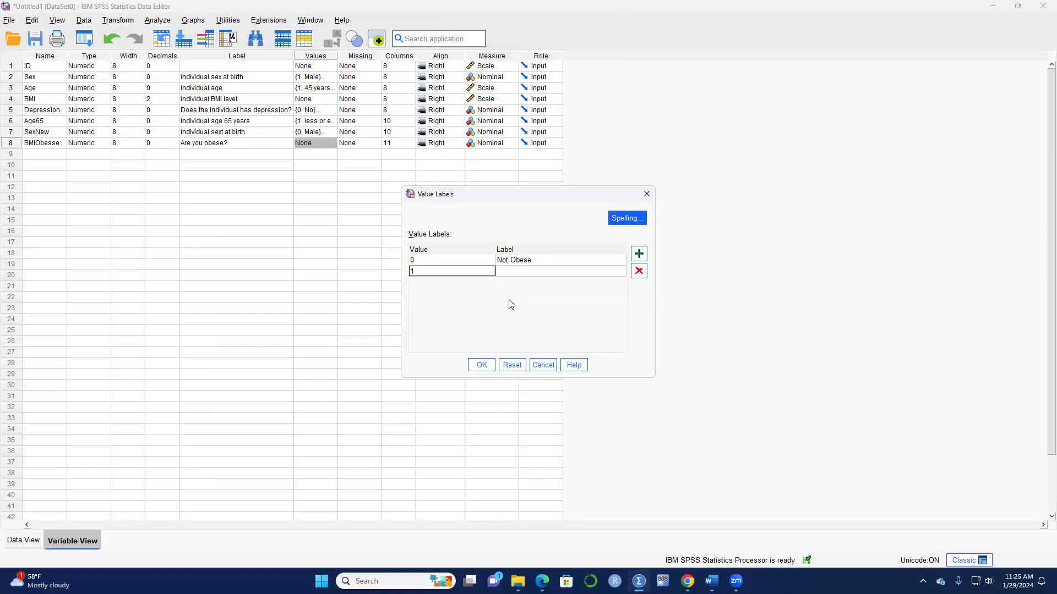
click(549, 269)
key(Caps_Lock)
text(O)
key(Caps_Lock)
text(bese)
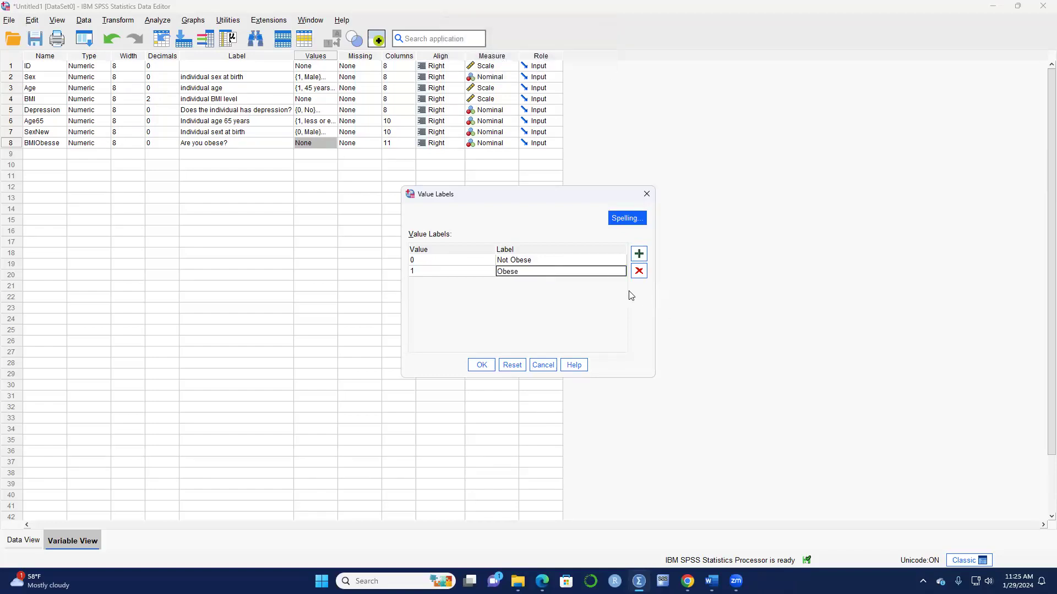
click(481, 365)
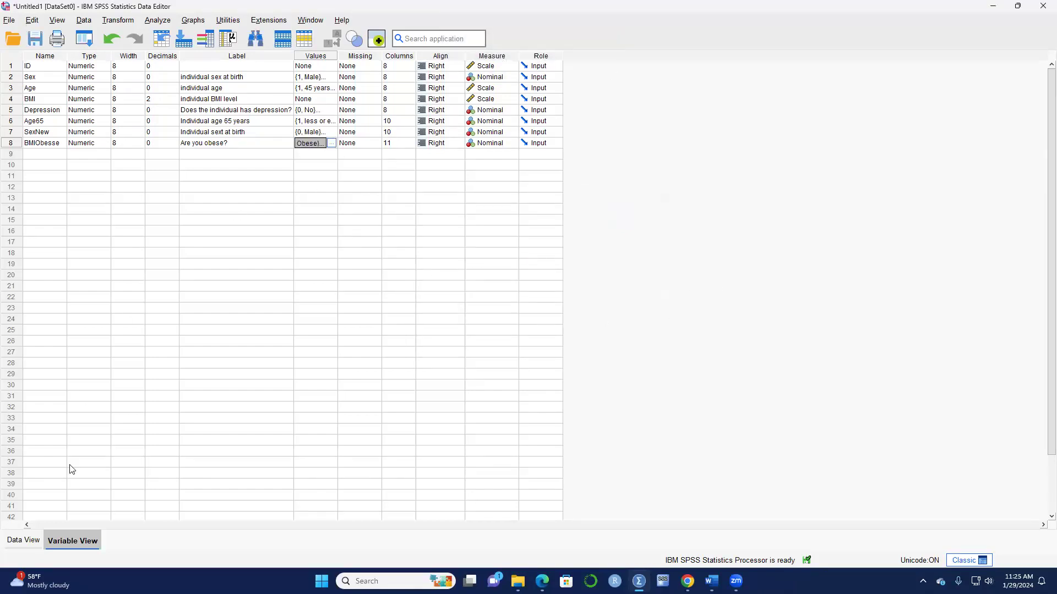
Show value labels like Female, Yes and Obese in Data View, then return to Variable View.
click(24, 542)
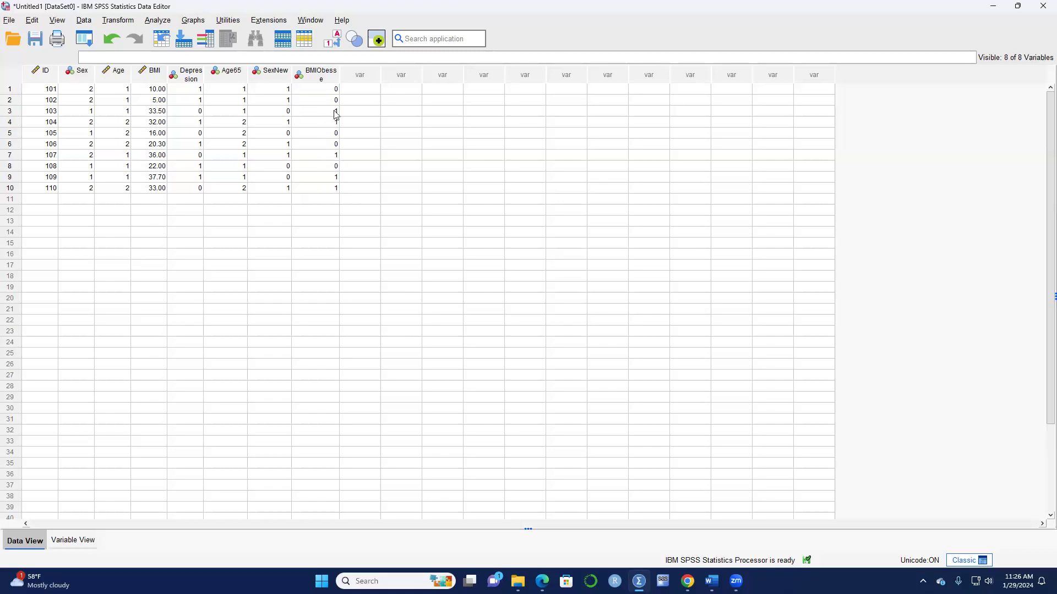
click(339, 49)
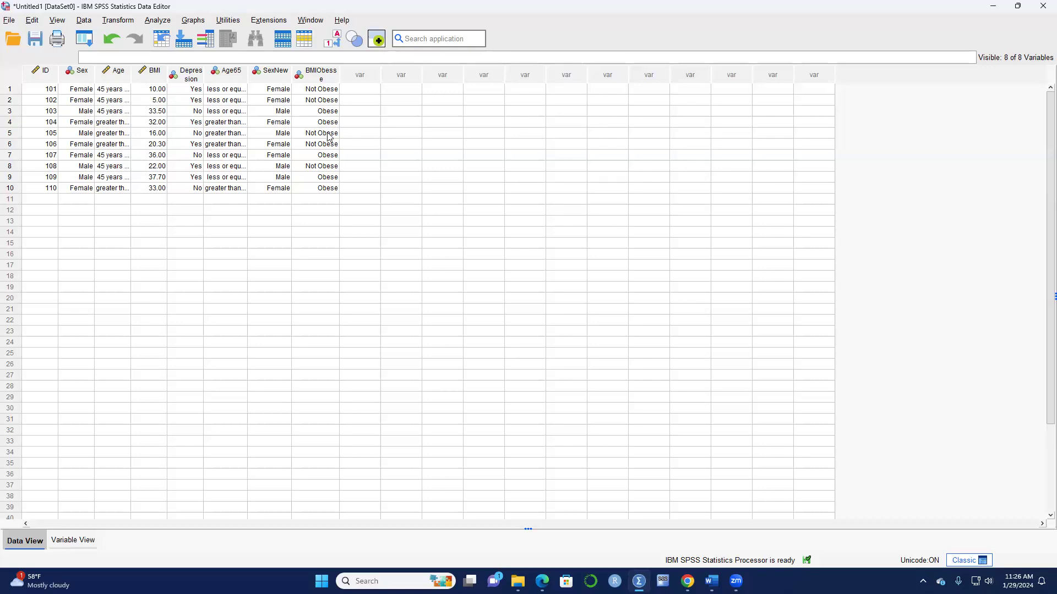
click(72, 539)
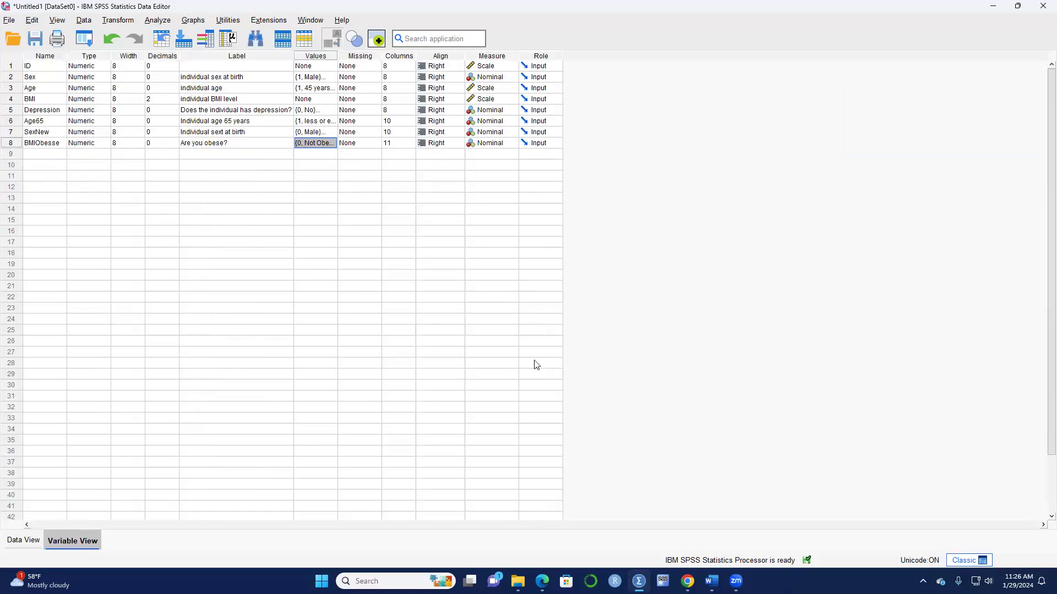
click(118, 20)
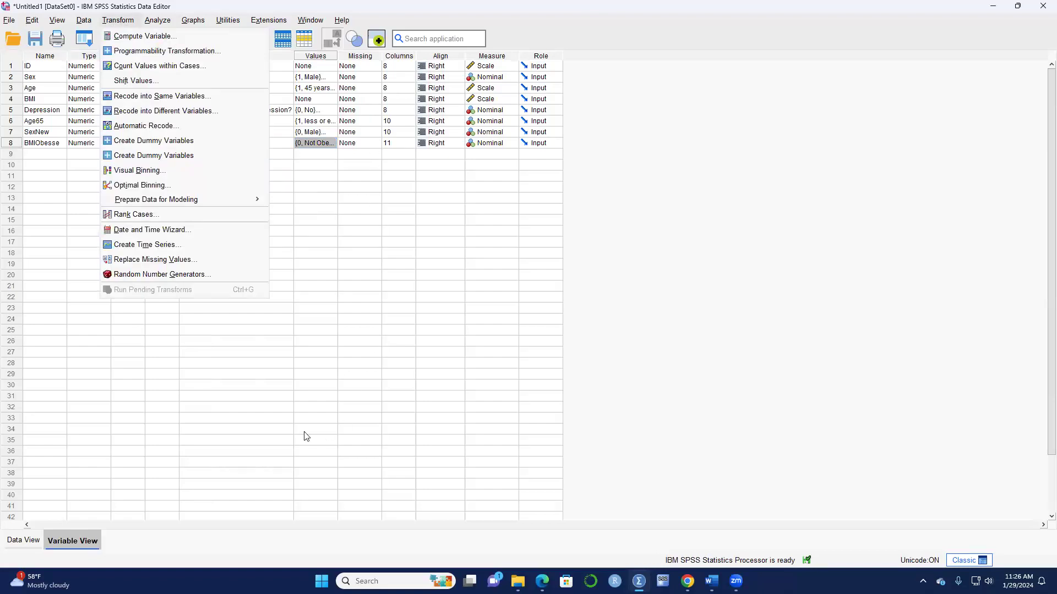
click(310, 409)
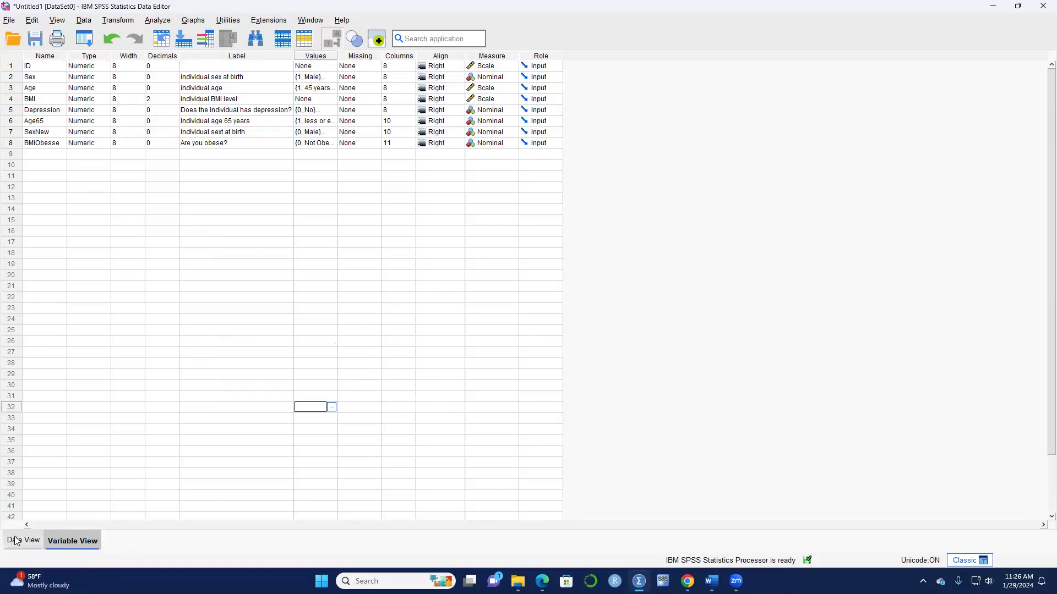
click(894, 48)
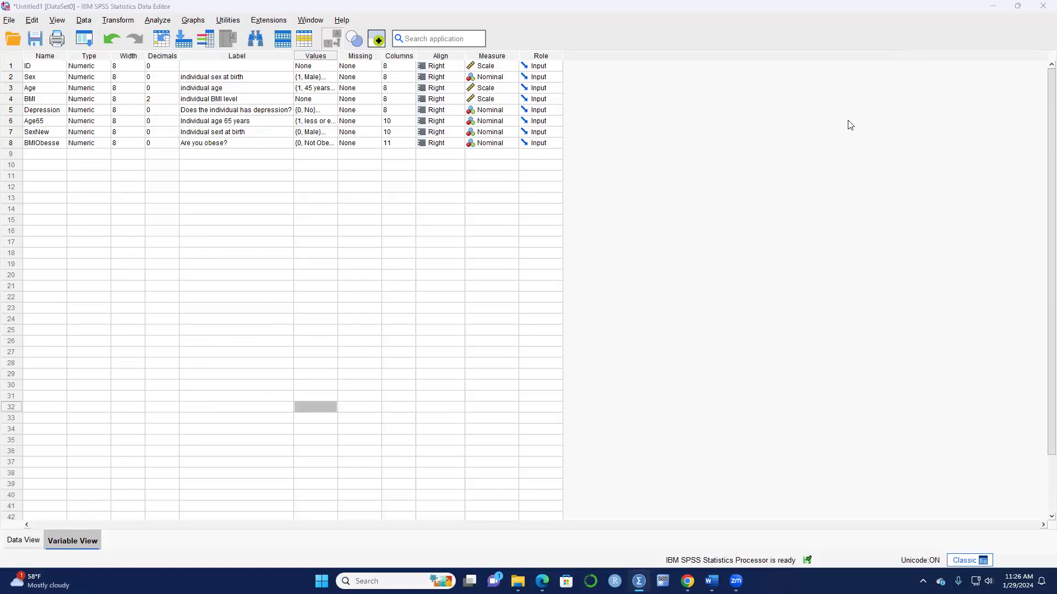